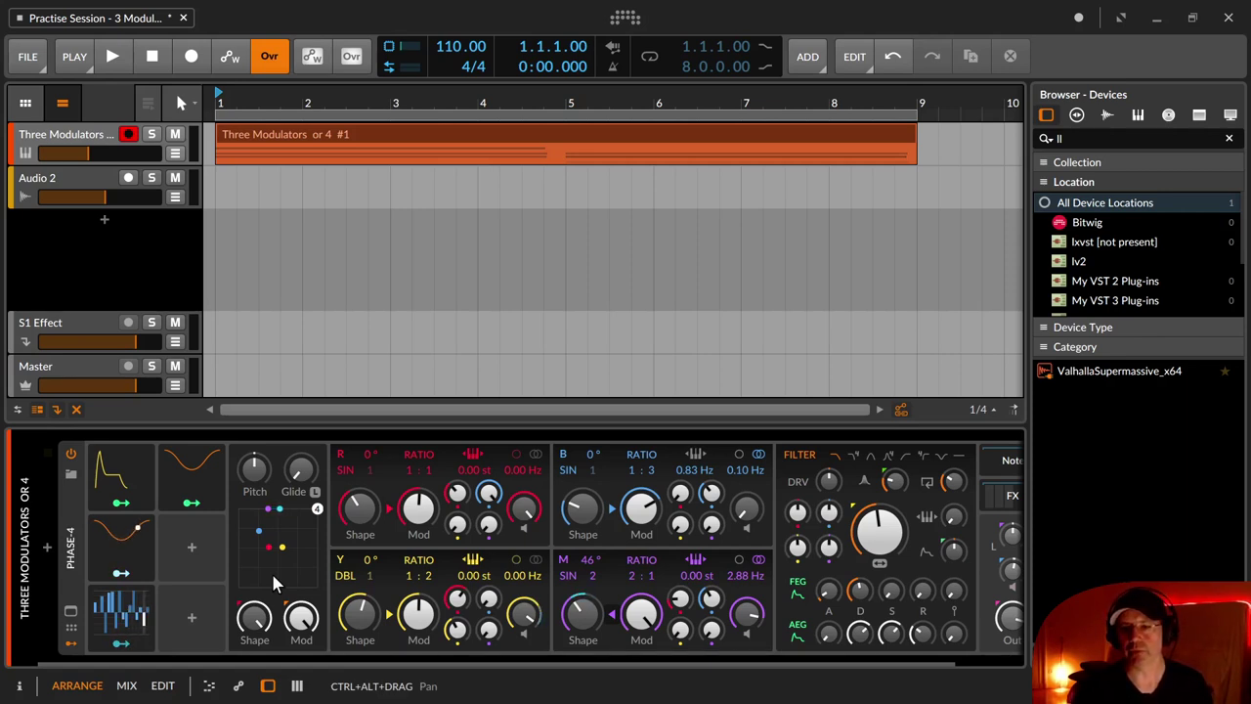
# Try out AHD on Release, Classic LFO and LFO in the empty second-row modulator slot of Phase-4.
pyautogui.click(193, 549)
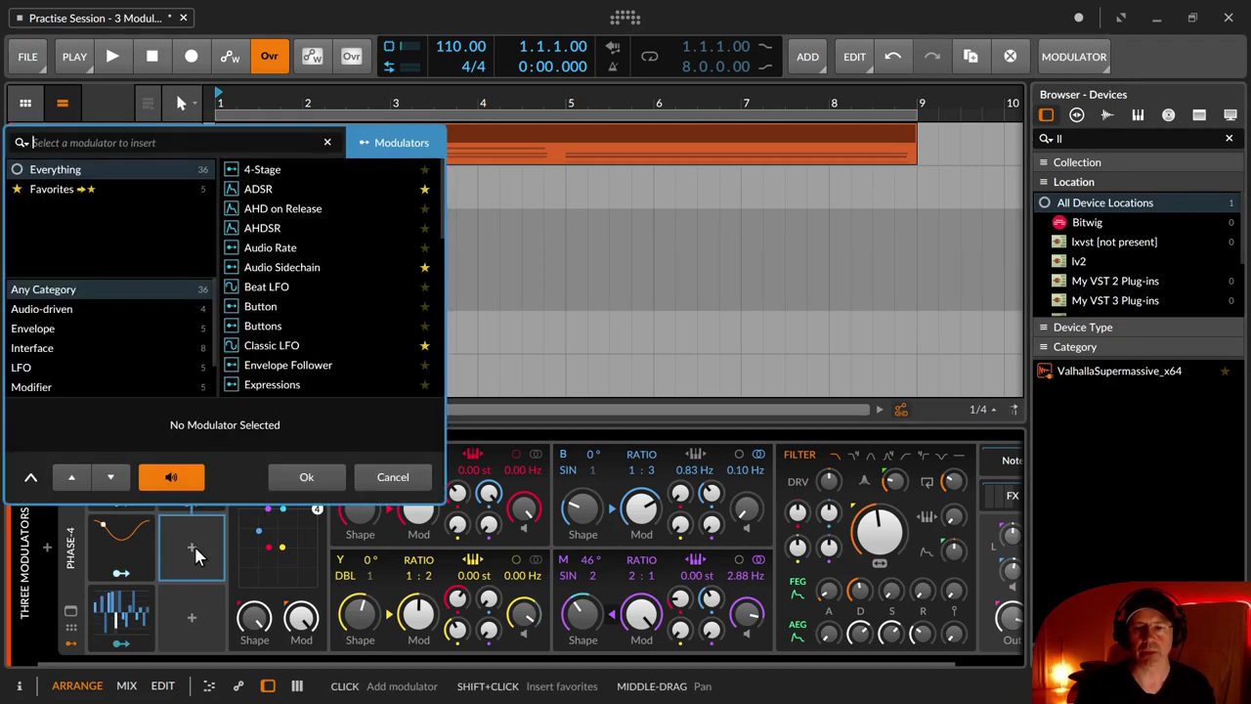
pyautogui.scroll(-6, 333, 228)
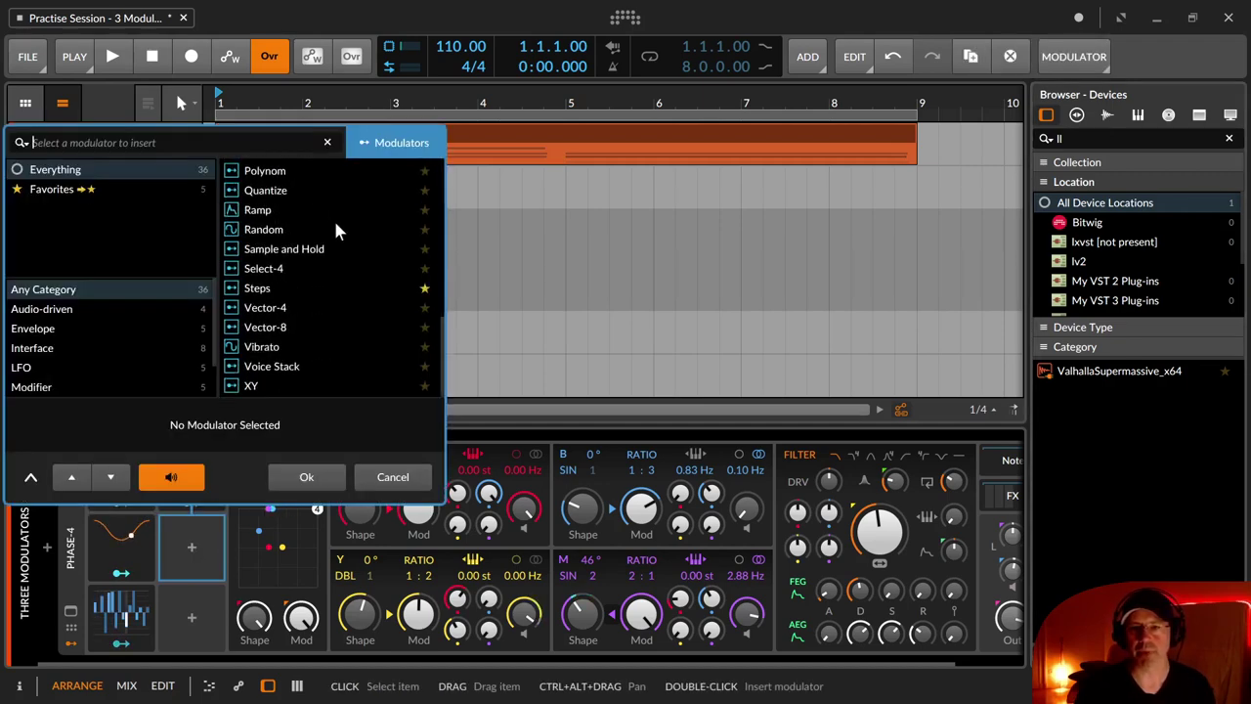
pyautogui.scroll(6, 333, 228)
pyautogui.click(305, 209)
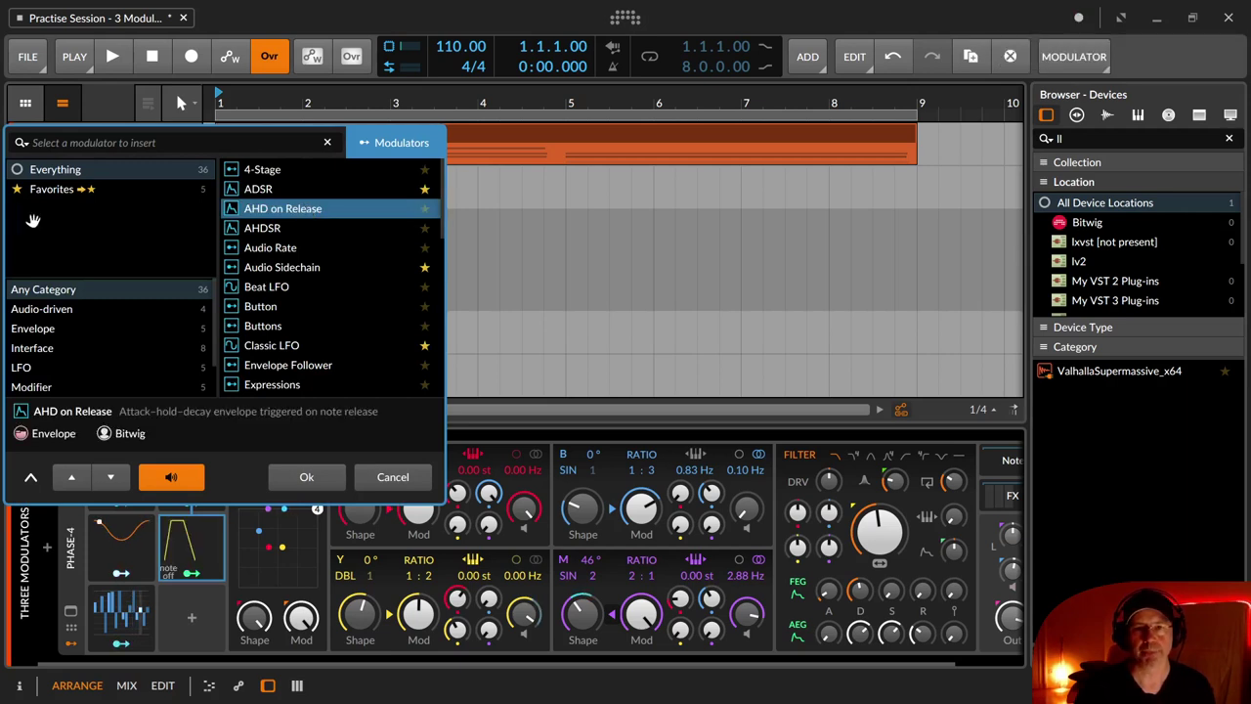
pyautogui.click(57, 190)
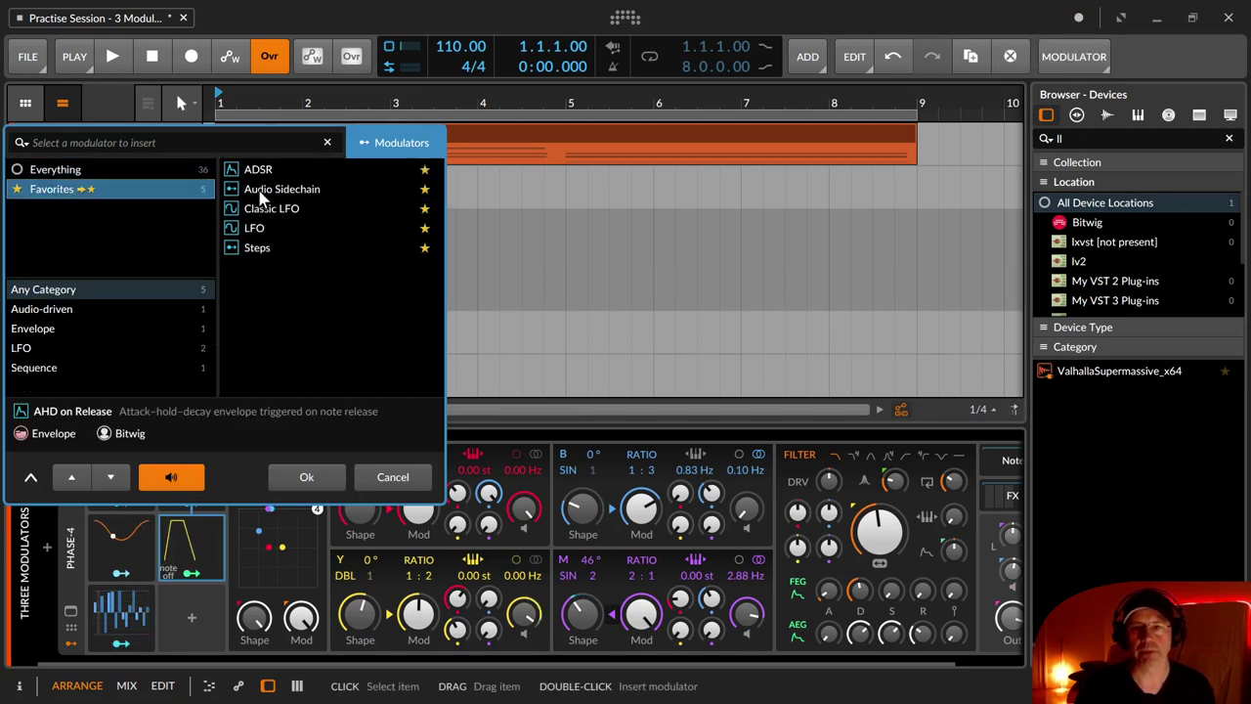
pyautogui.click(298, 212)
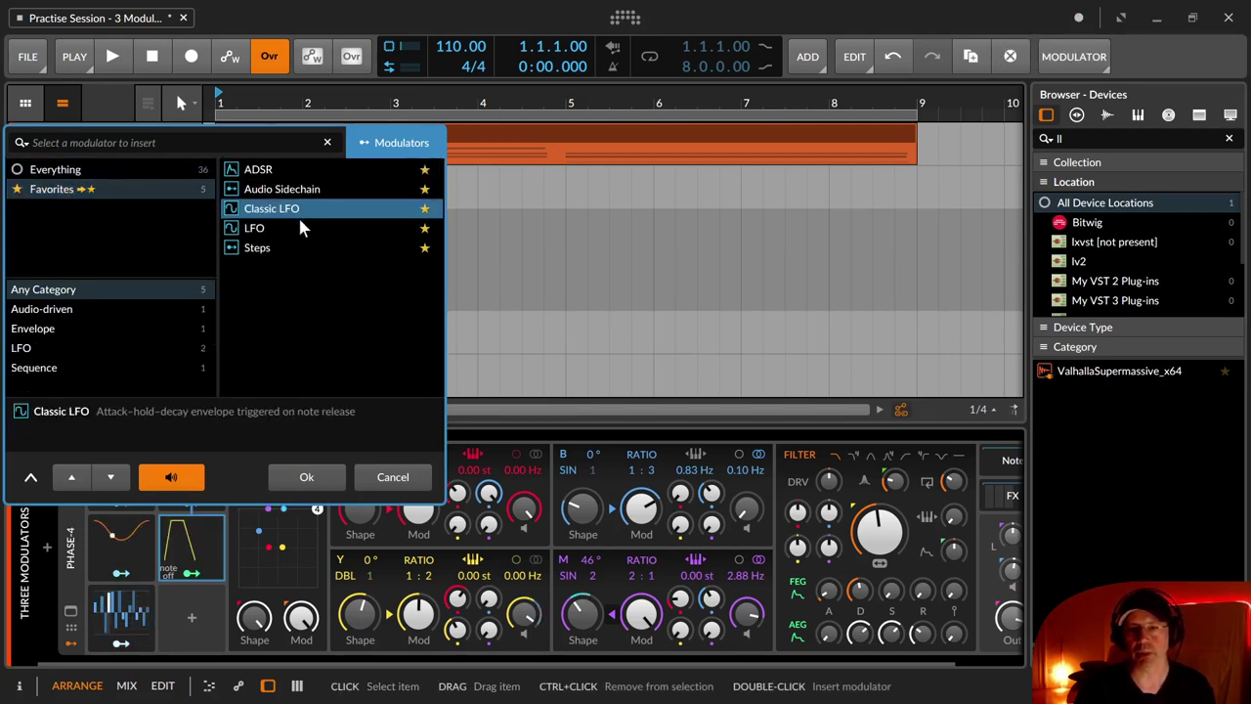
pyautogui.click(297, 224)
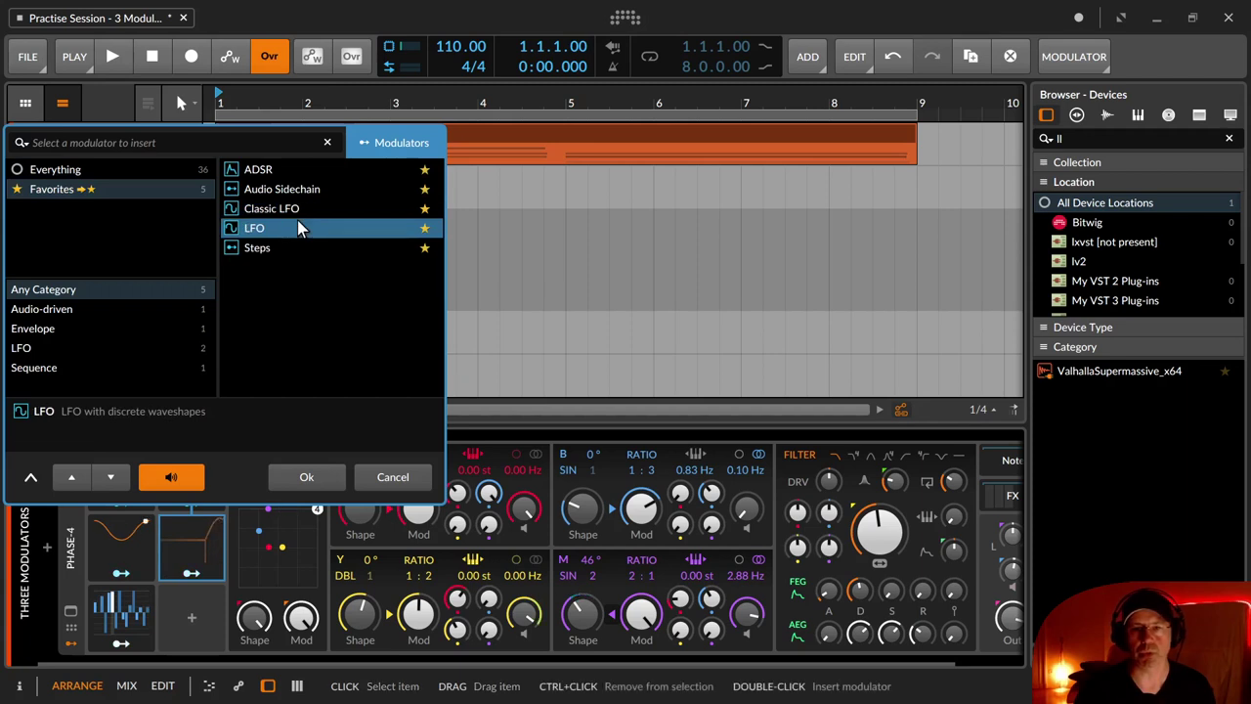
# Filter the full modulator list by the Audio-driven, Envelope and LFO categories, and return to all categories.
pyautogui.click(60, 170)
pyautogui.click(56, 311)
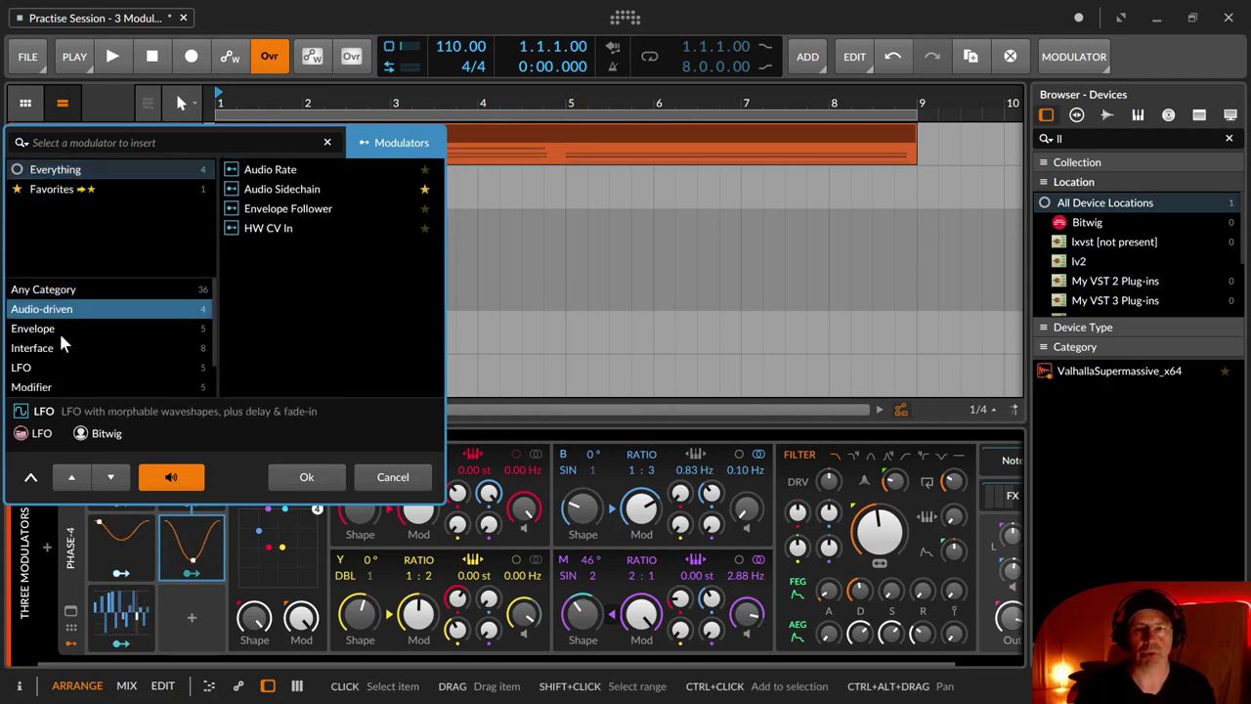
pyautogui.click(58, 331)
pyautogui.click(61, 364)
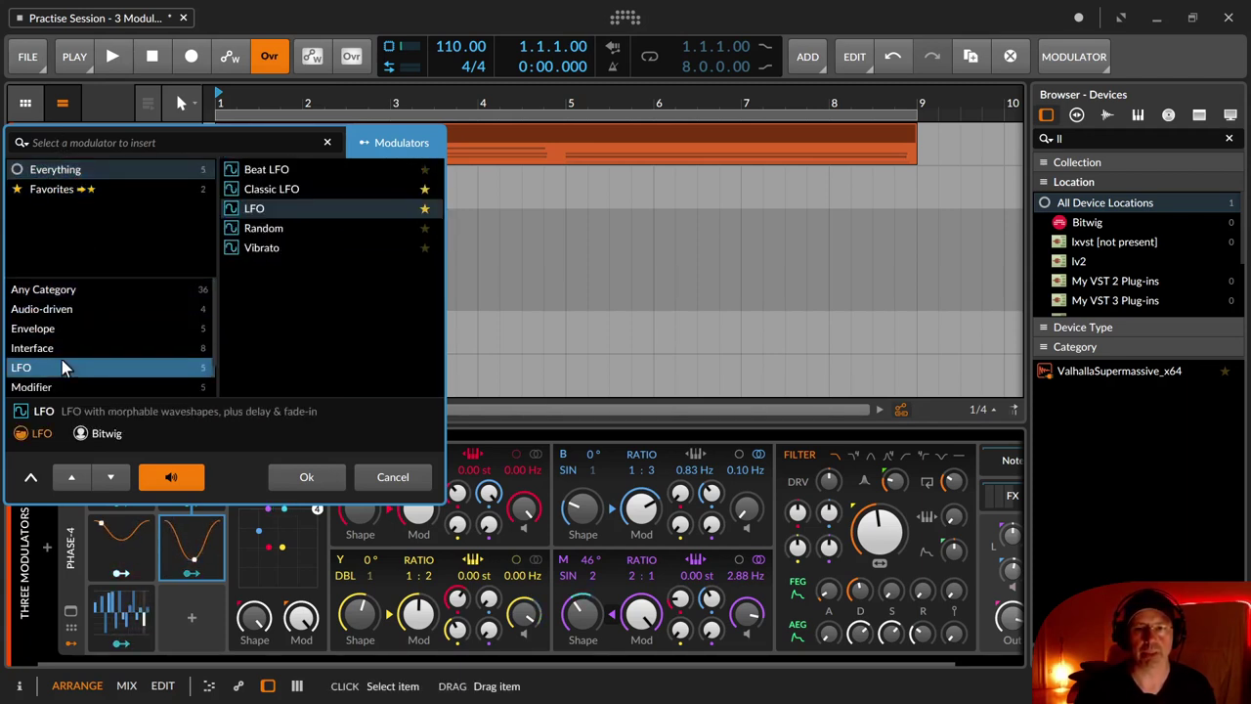
pyautogui.click(59, 290)
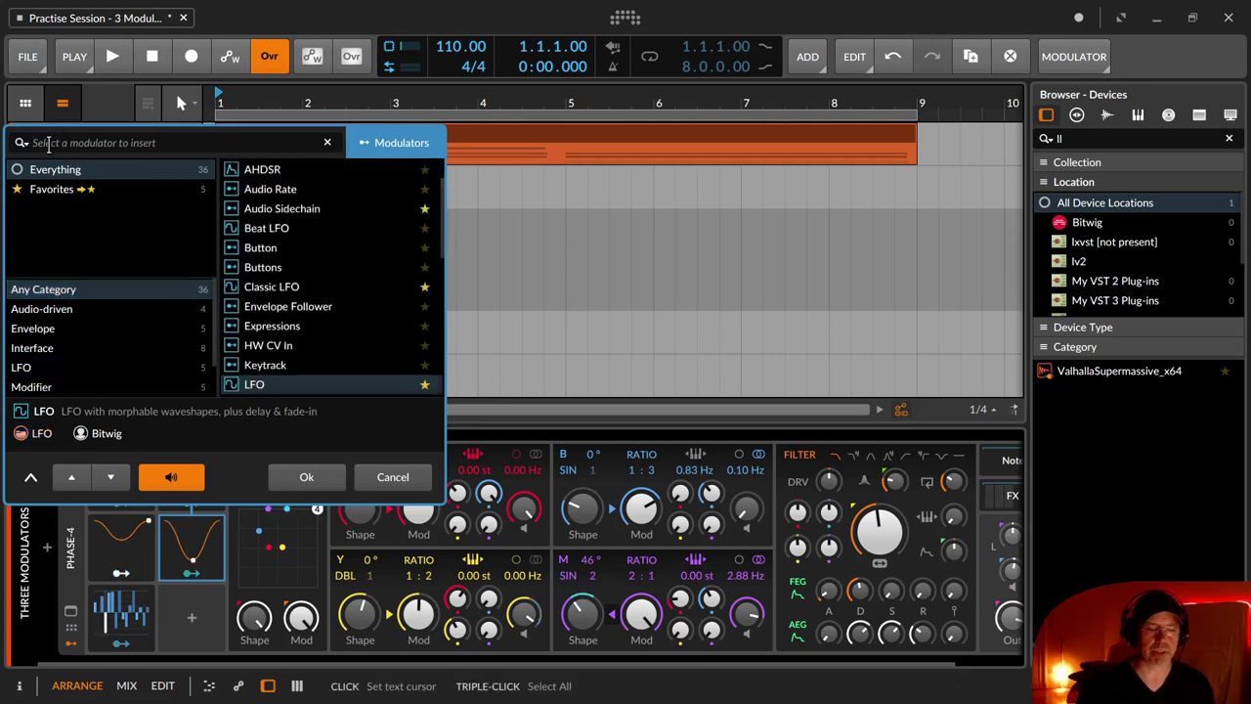
# Search the modulators for "lfo", clear the search and cancel the modulator insertion.
pyautogui.write('lfo')
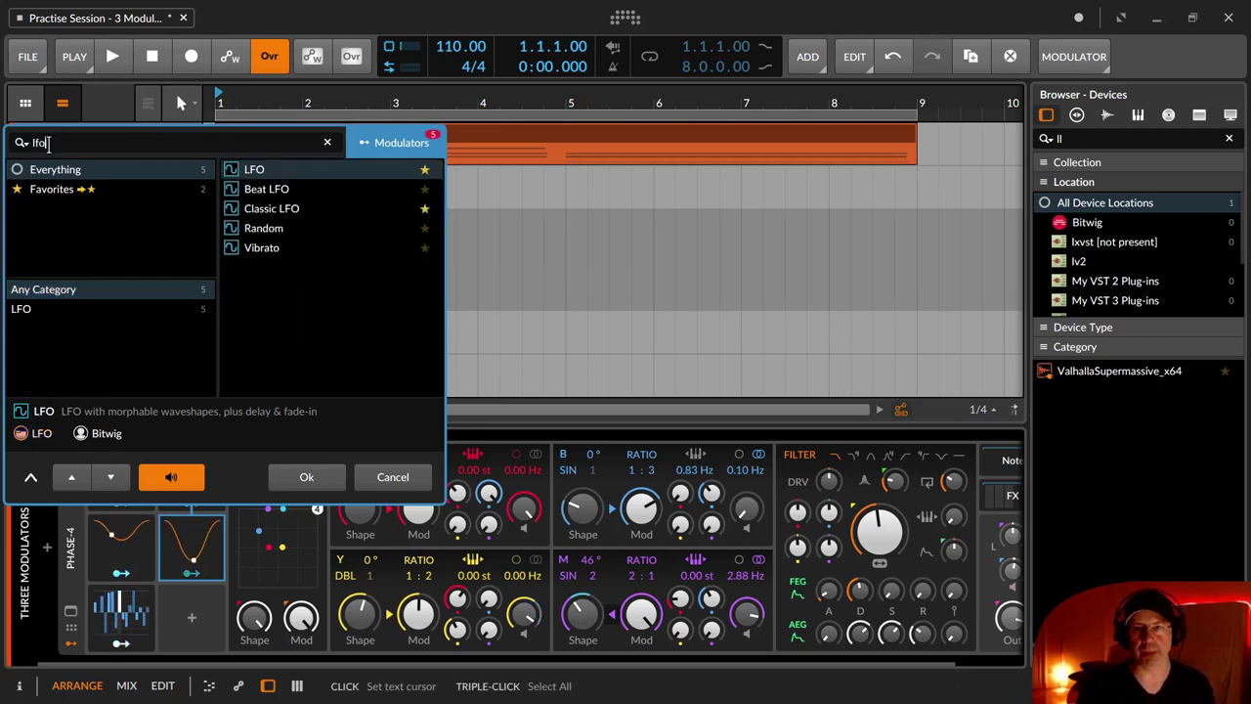
pyautogui.press('BackSpace')
pyautogui.press('BackSpace')
pyautogui.press('BackSpace')
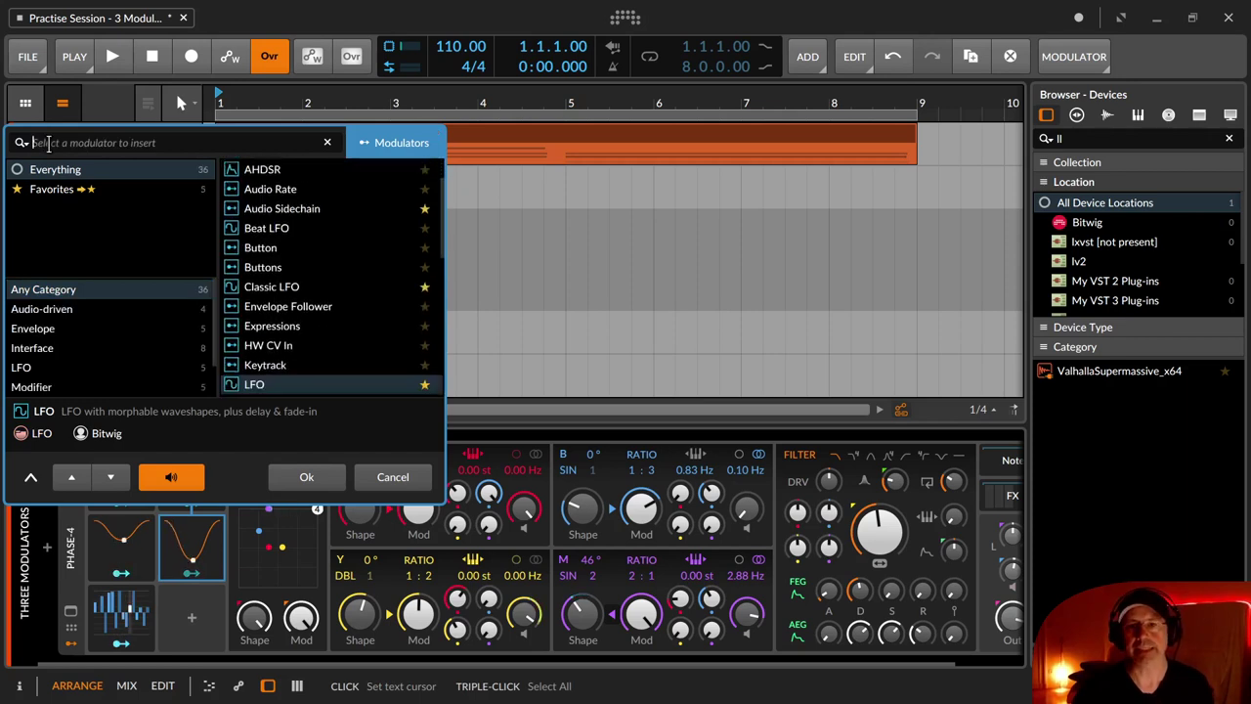
pyautogui.click(408, 489)
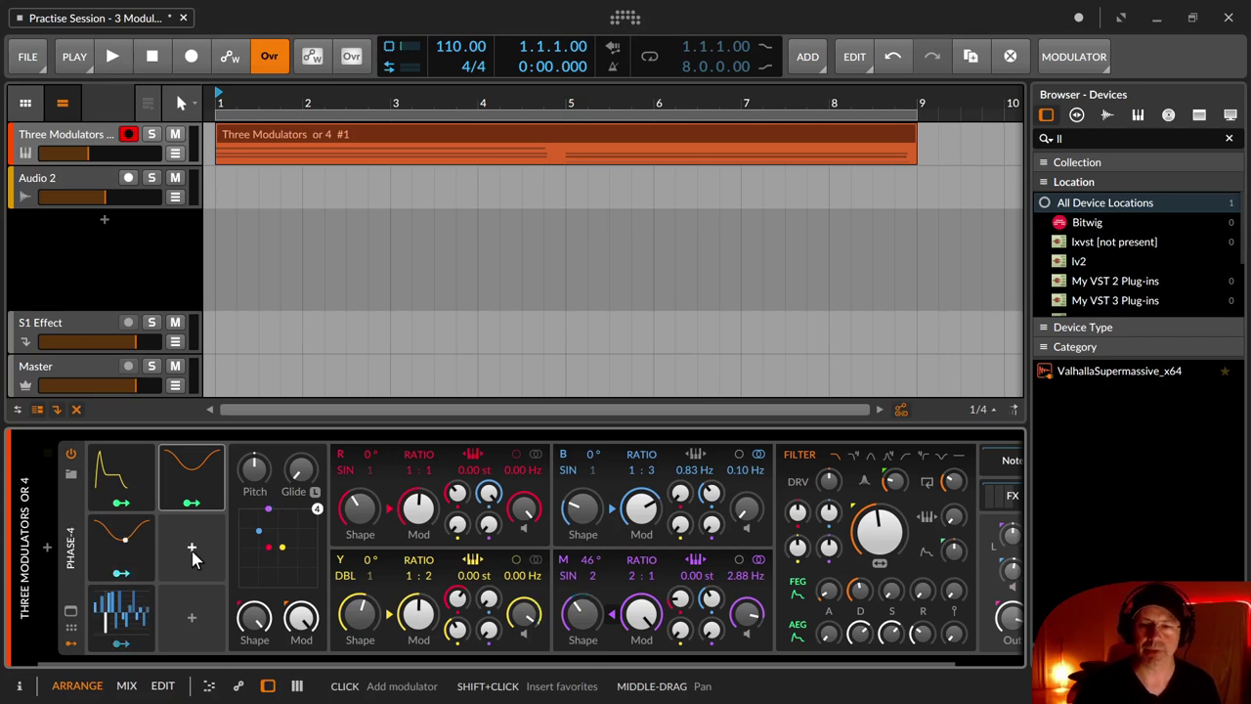
# Insert the favorite LFO modulator into Phase-4's empty second-row slot and delete it again.
pyautogui.click(191, 551)
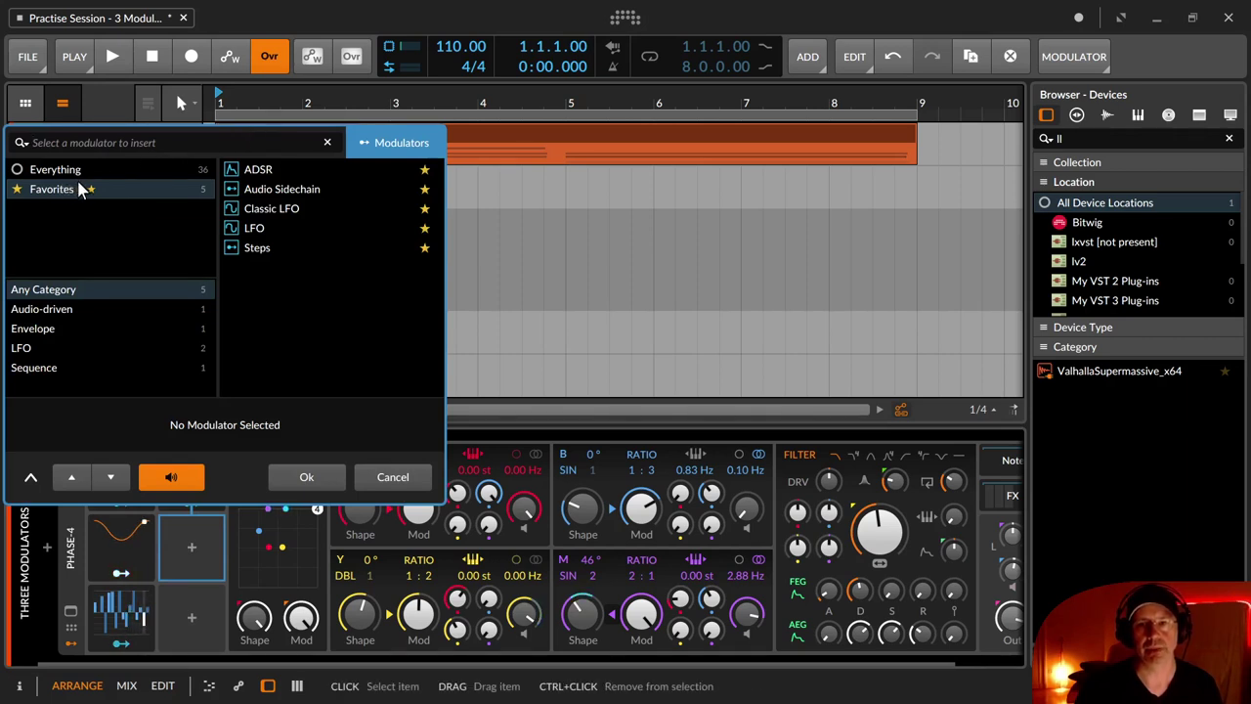
pyautogui.click(332, 221)
pyautogui.click(329, 213)
pyautogui.click(328, 237)
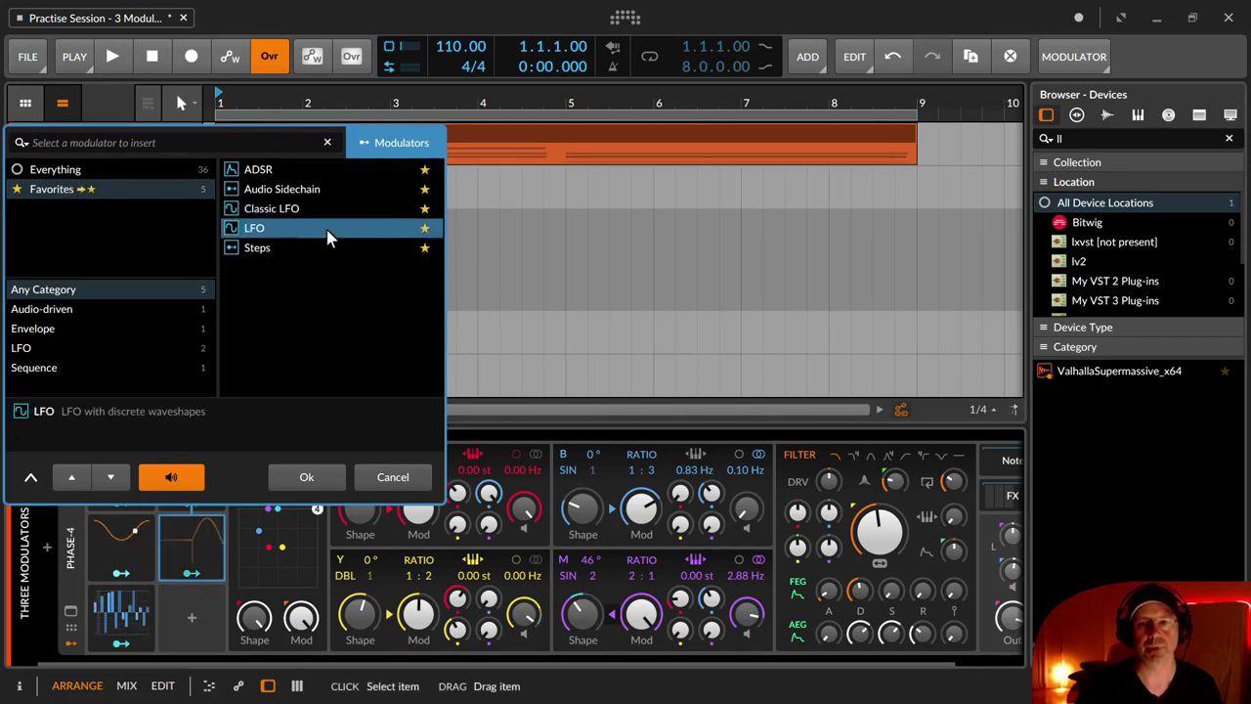
pyautogui.doubleClick(328, 237)
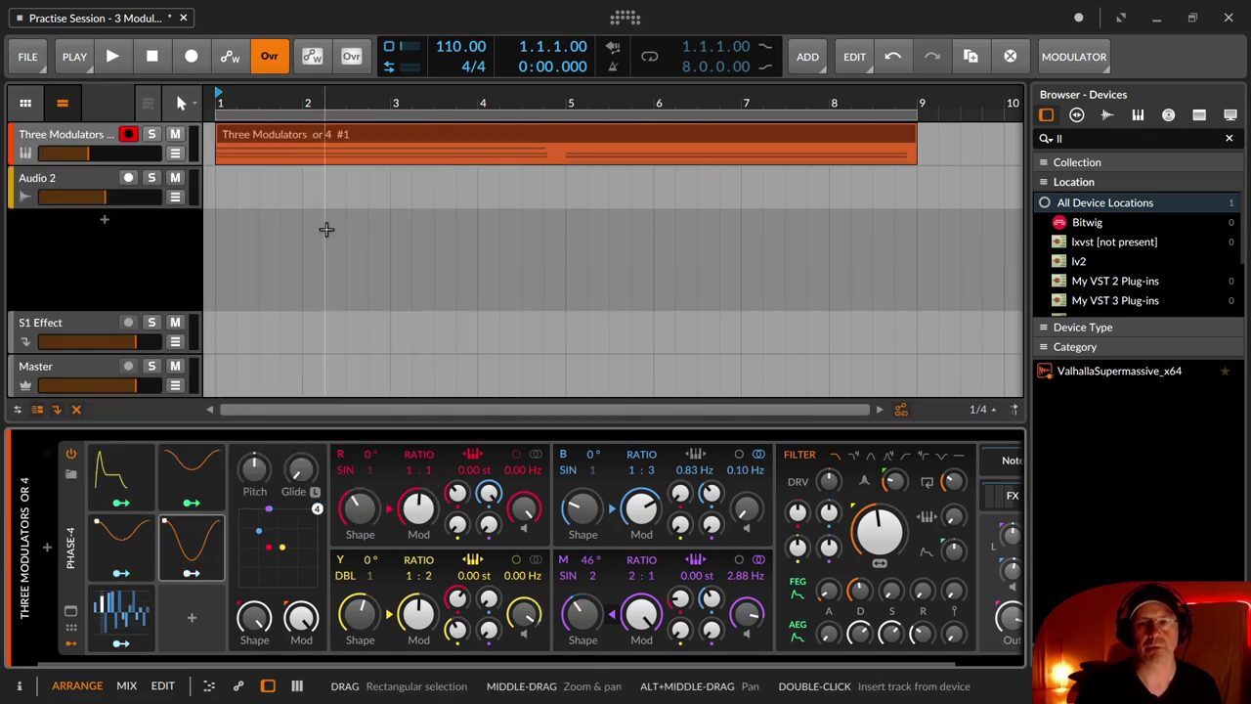
pyautogui.click(205, 544)
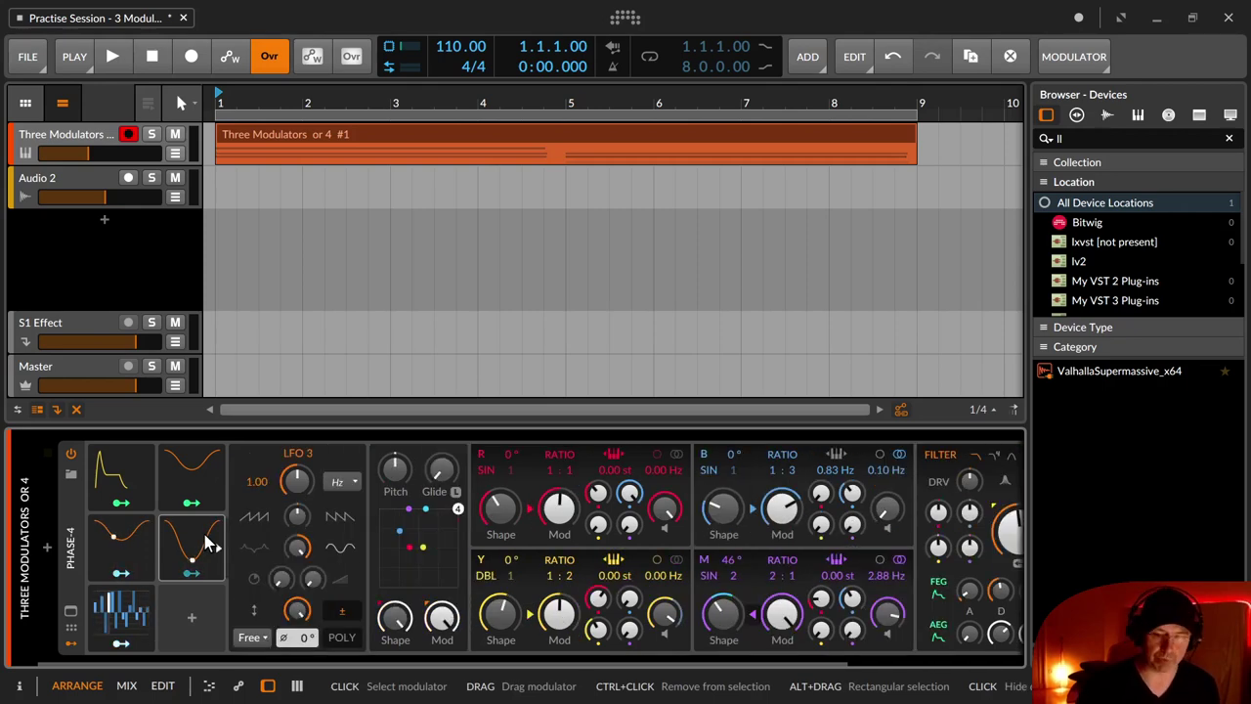
pyautogui.press('Delete')
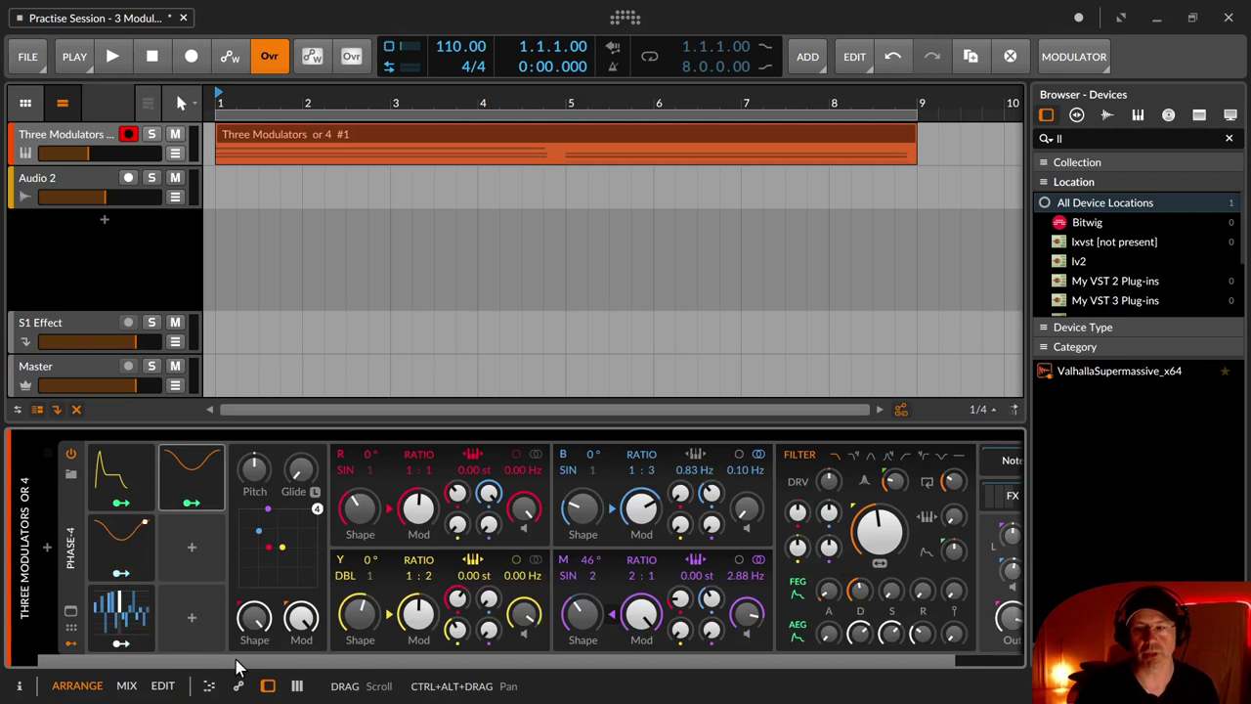
# Examine the audio effects that can follow Phase-4, showing all devices instead of favorites, and leave without inserting one.
pyautogui.moveTo(236, 662); pyautogui.dragTo(317, 663)
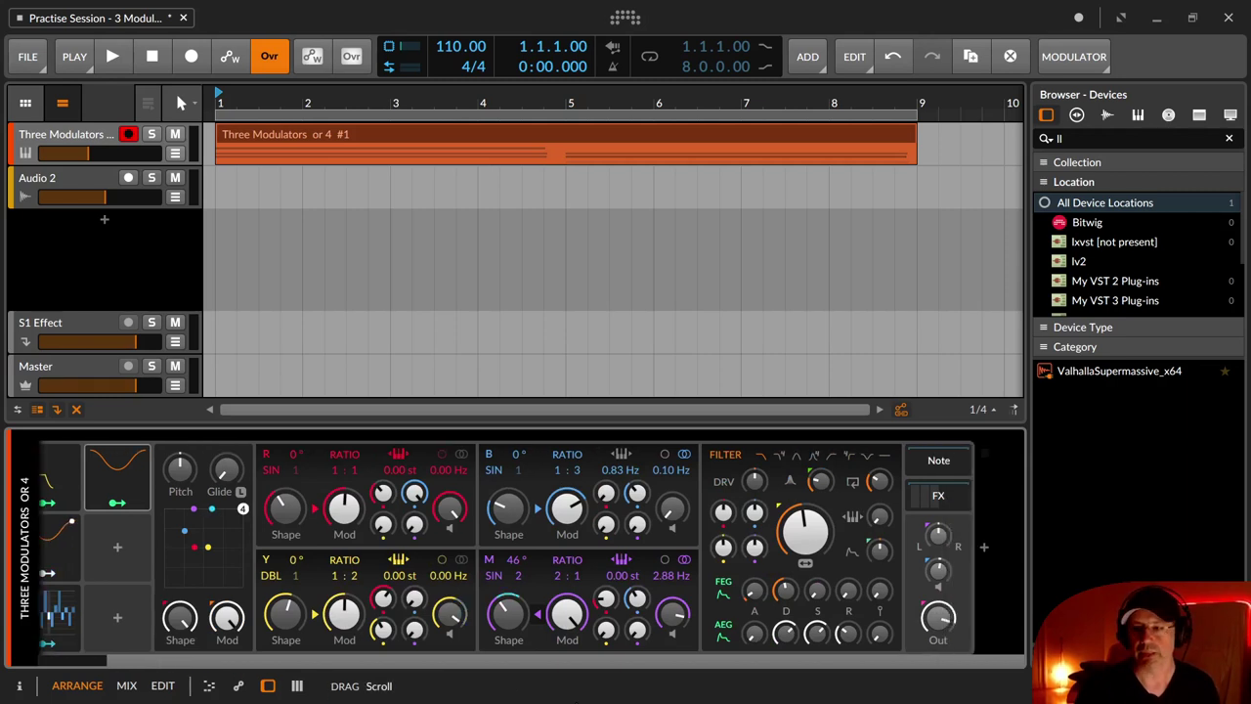
pyautogui.click(985, 554)
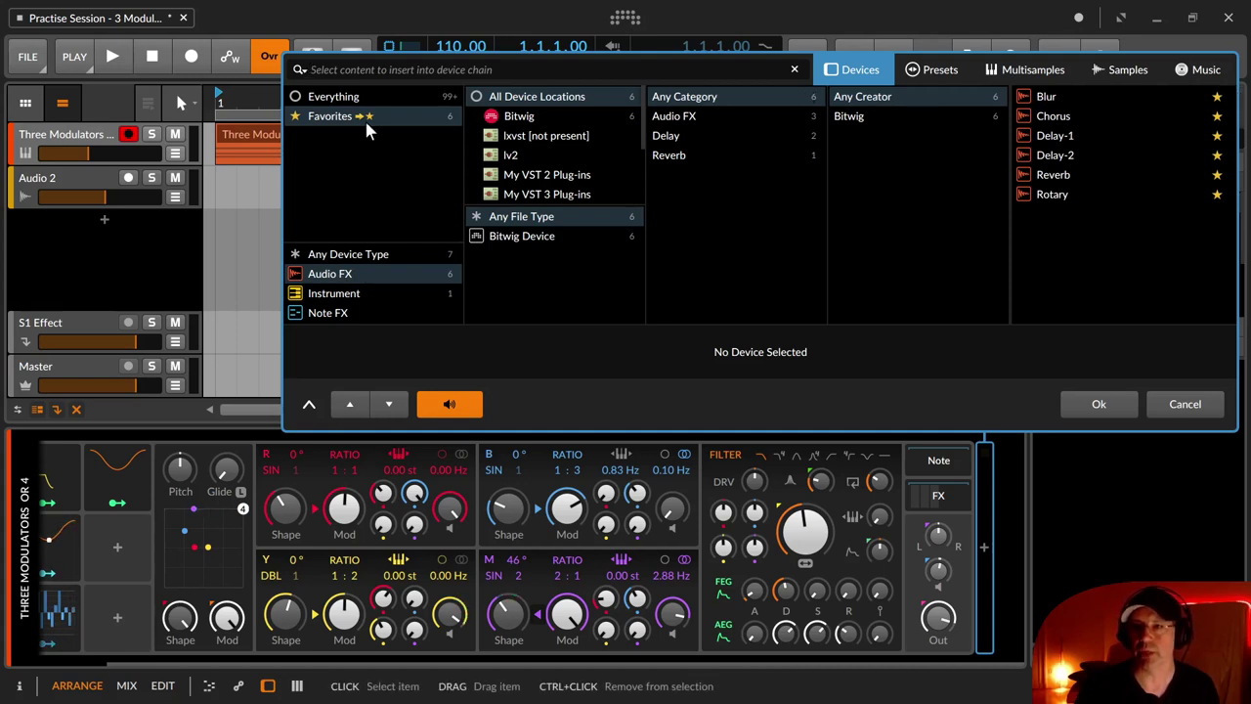
pyautogui.click(332, 96)
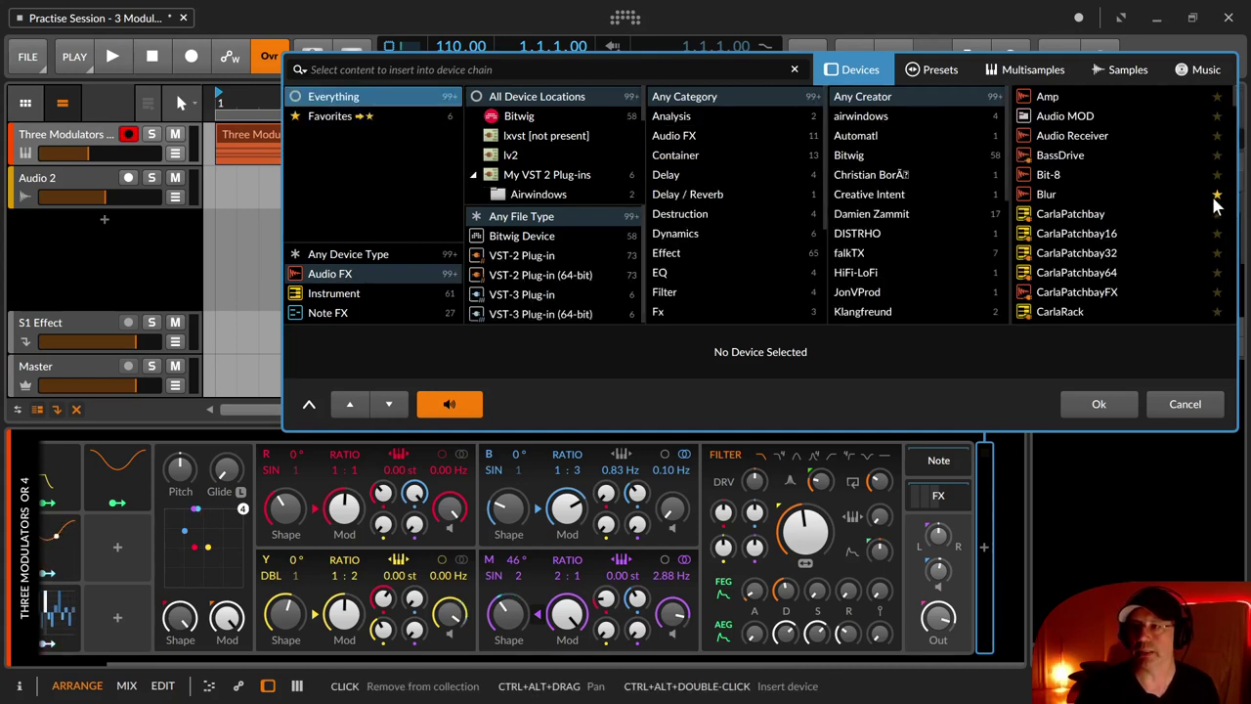
pyautogui.click(1194, 403)
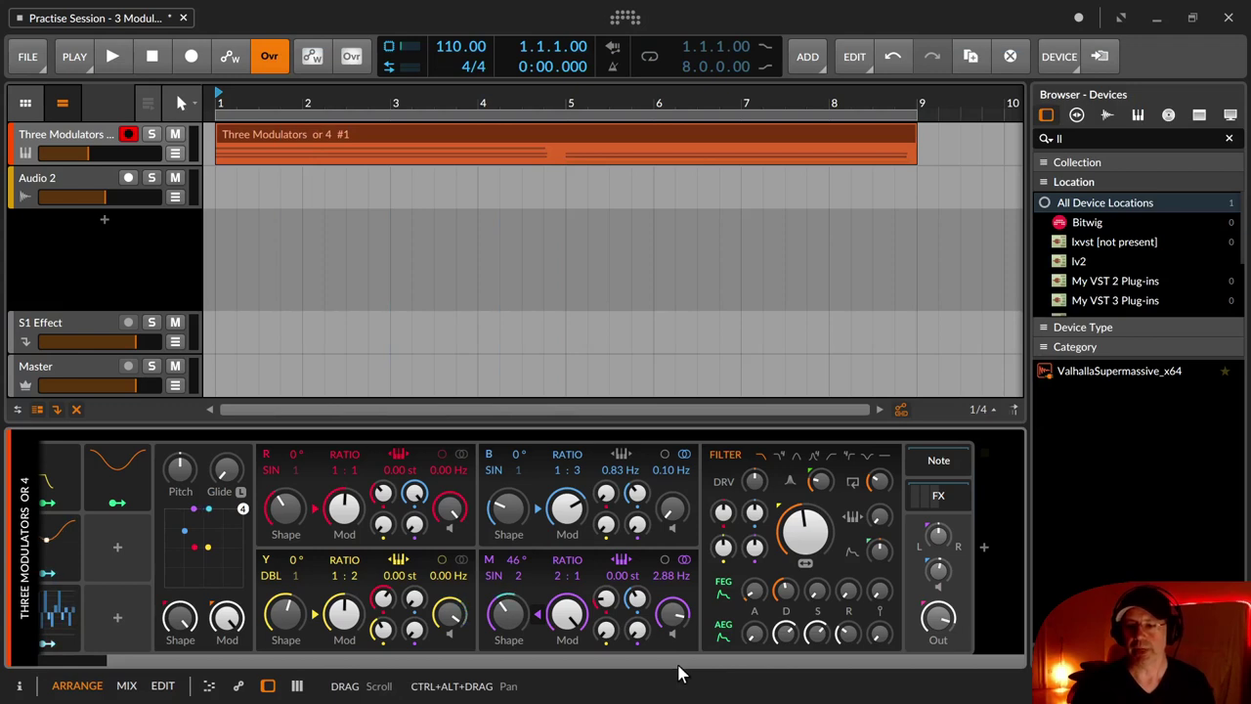
pyautogui.moveTo(679, 673); pyautogui.dragTo(553, 655)
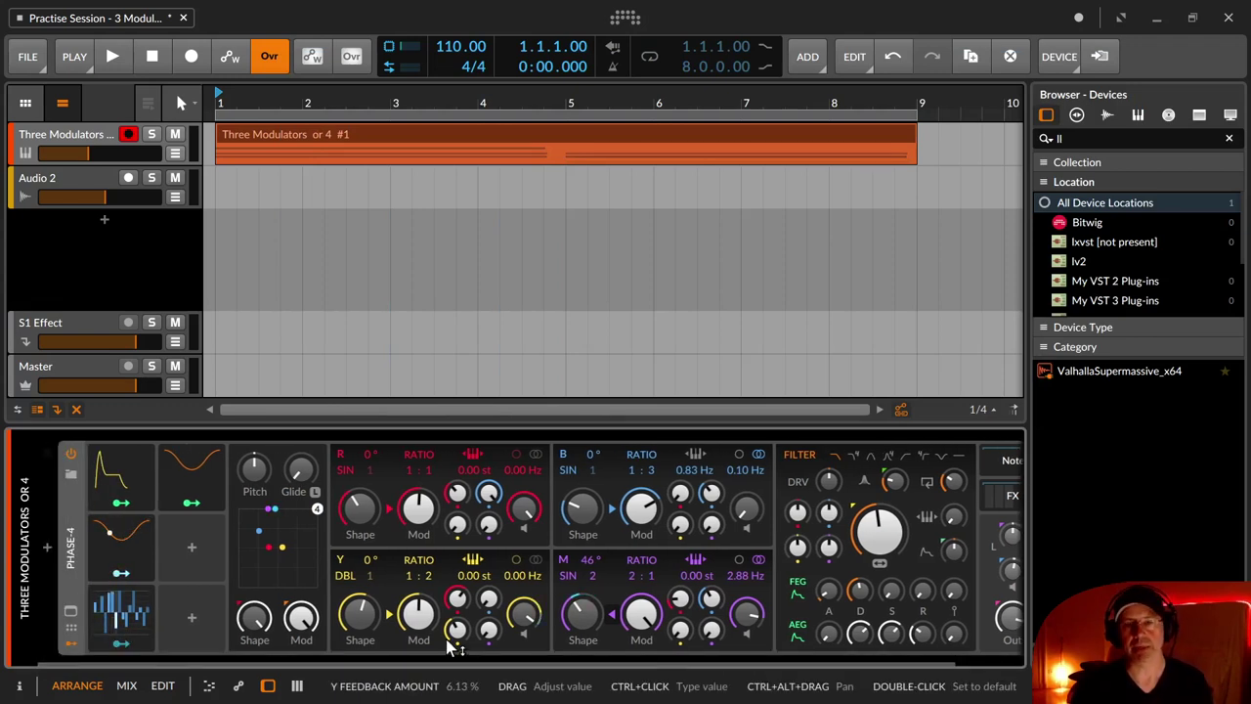
# Insert an LFO into Phase-4's empty second-row modulator slot and map it to the R modulation amount at about +0.57.
pyautogui.click(194, 556)
pyautogui.doubleClick(268, 226)
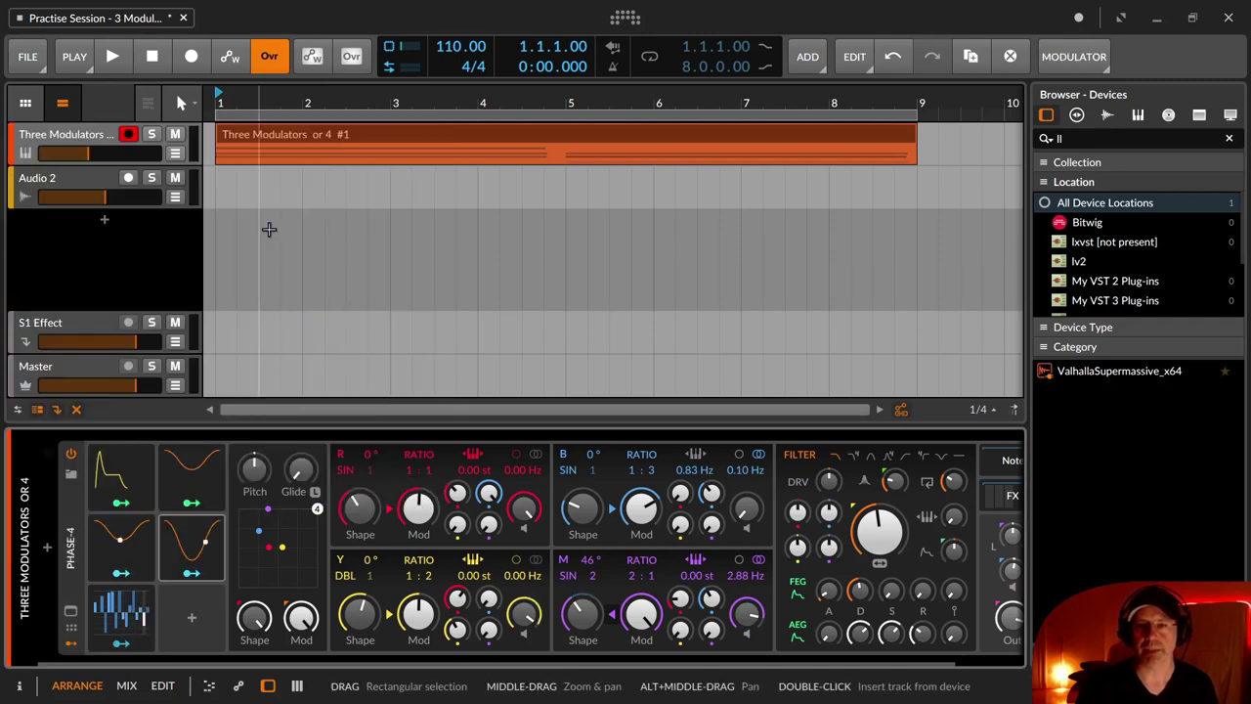
pyautogui.click(193, 577)
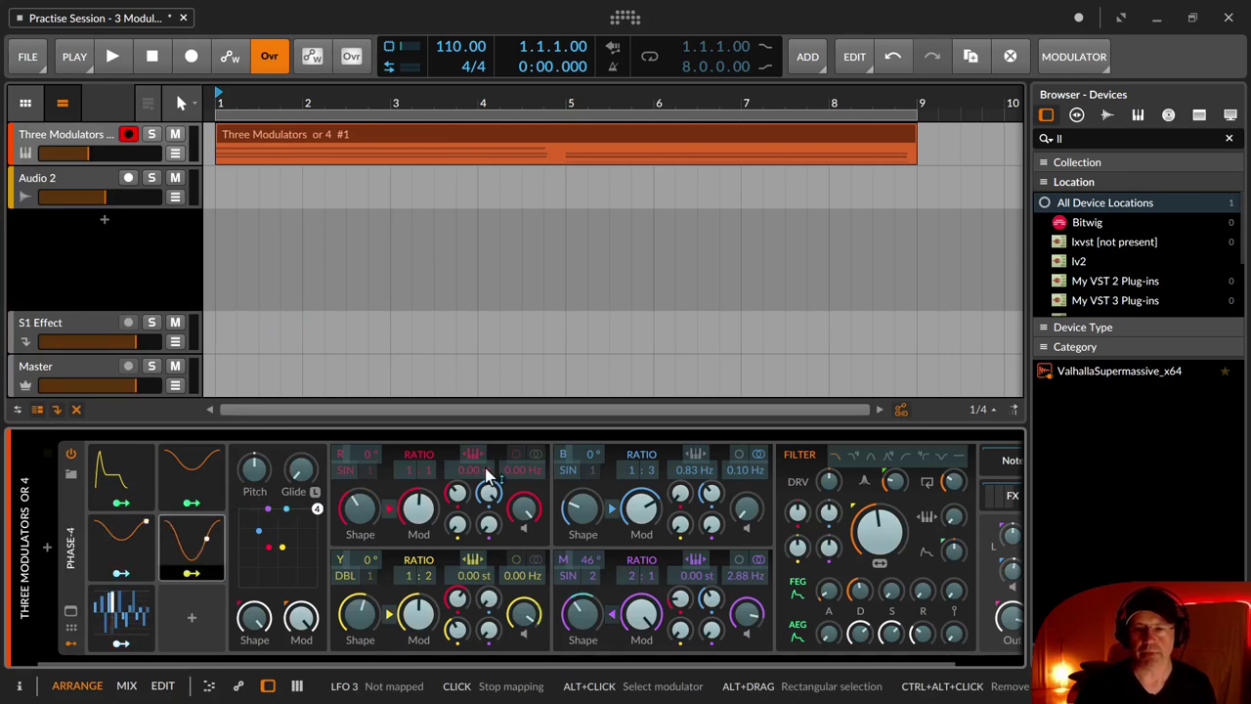
pyautogui.moveTo(419, 518); pyautogui.dragTo(418, 524)
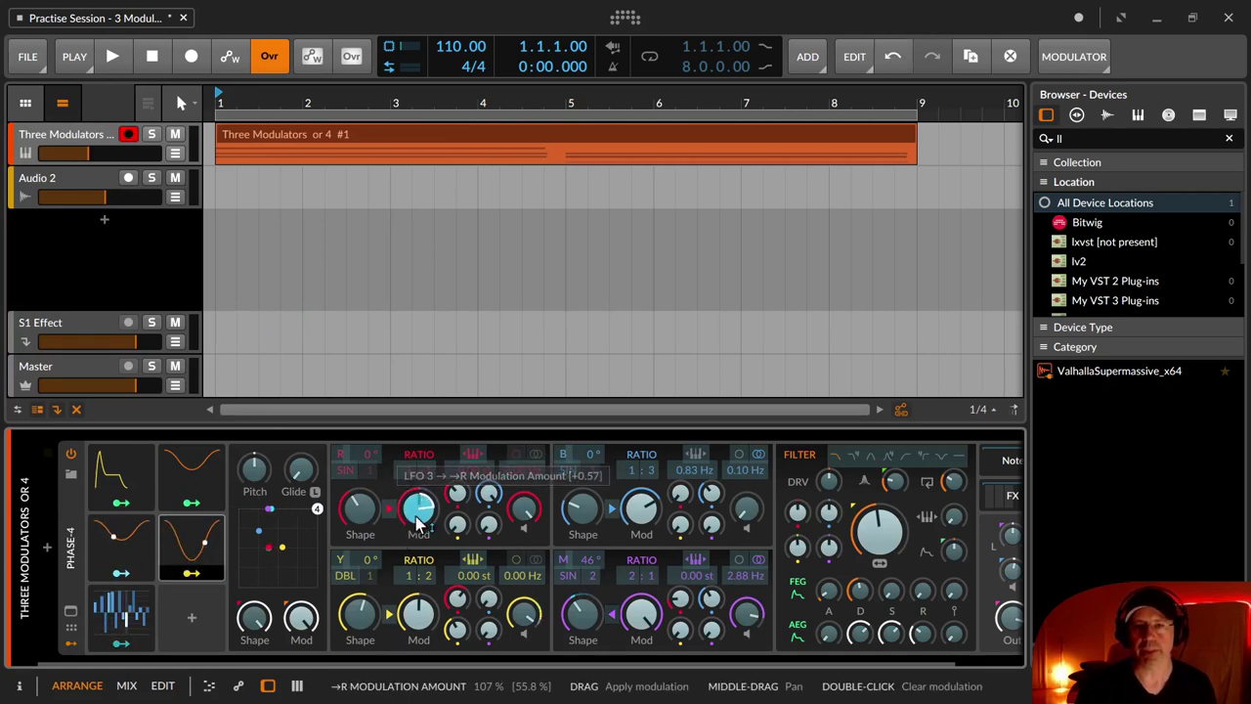
# Start playback and lower the Three Modulators track volume to about -23.3 dB.
pyautogui.click(112, 56)
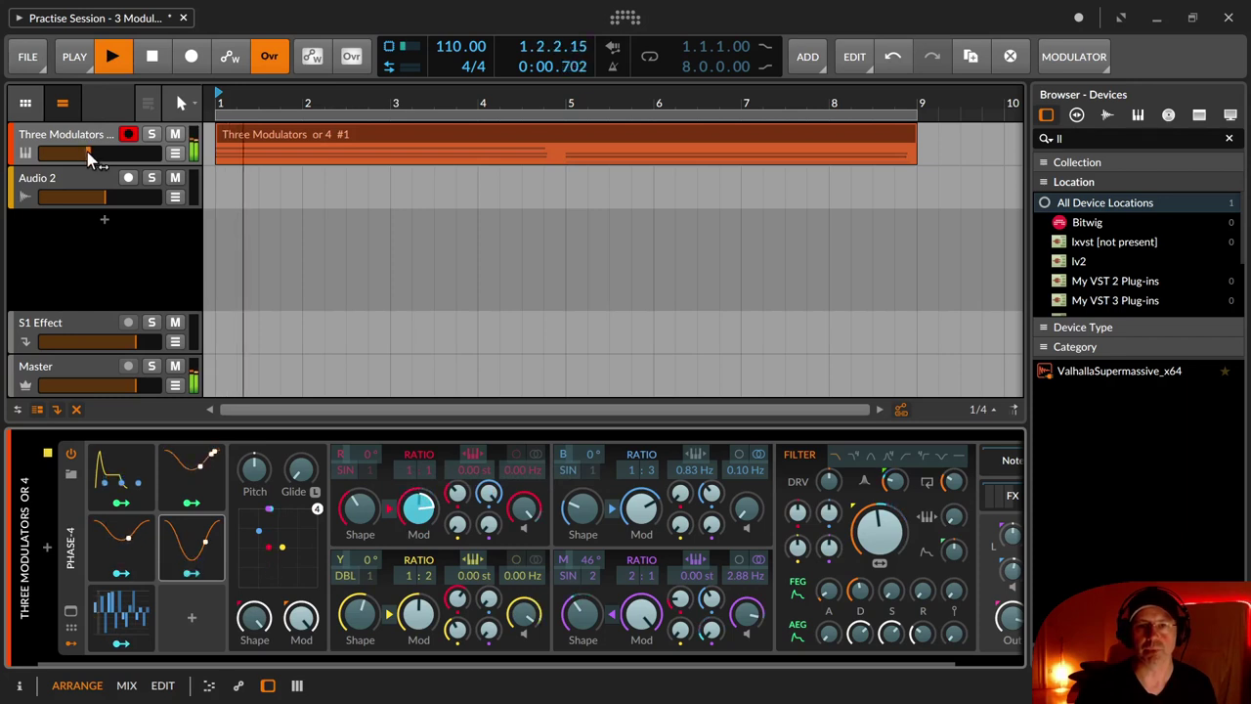
pyautogui.moveTo(87, 153); pyautogui.dragTo(82, 157)
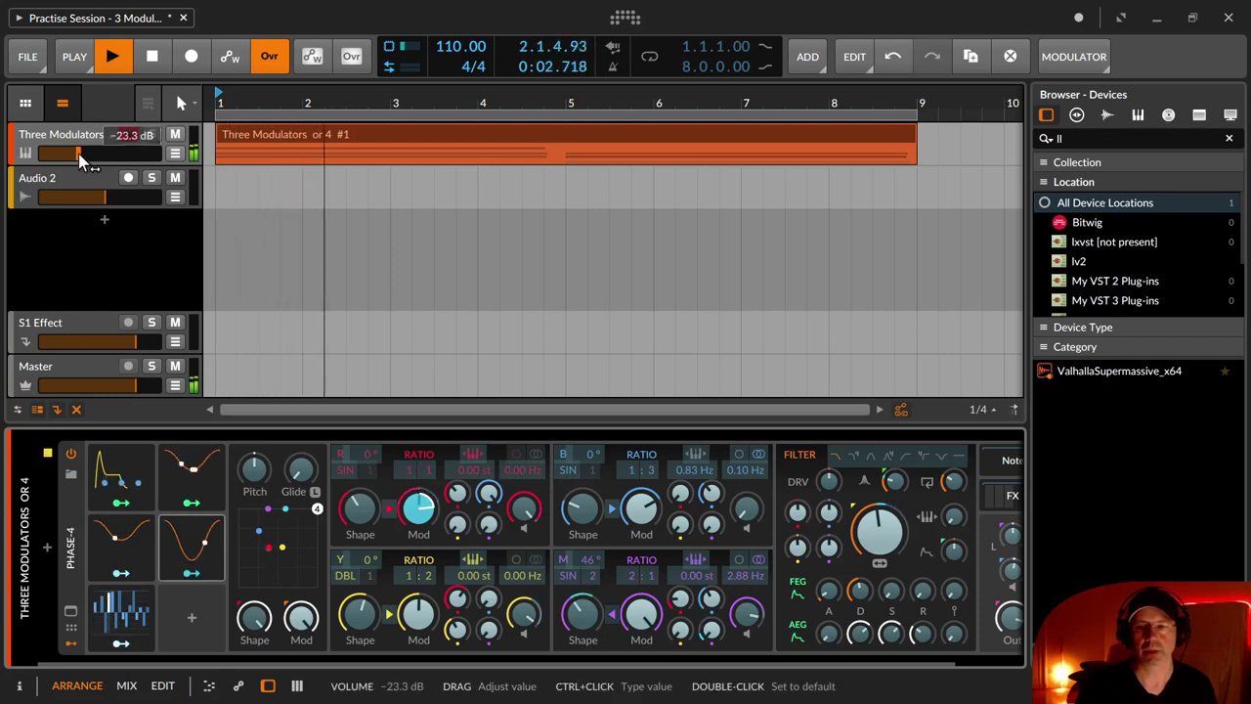
# Remove the LFO 3 modulation routing from the R modulation amount.
pyautogui.rightClick(420, 513)
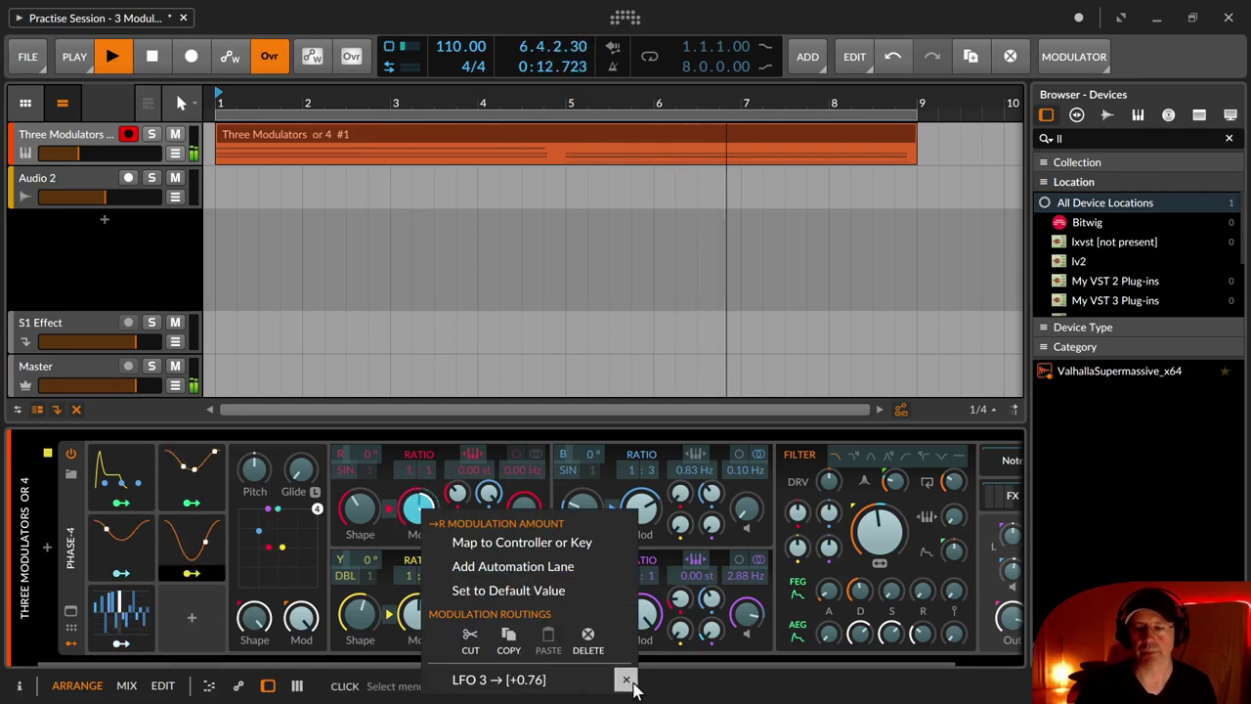
pyautogui.click(627, 681)
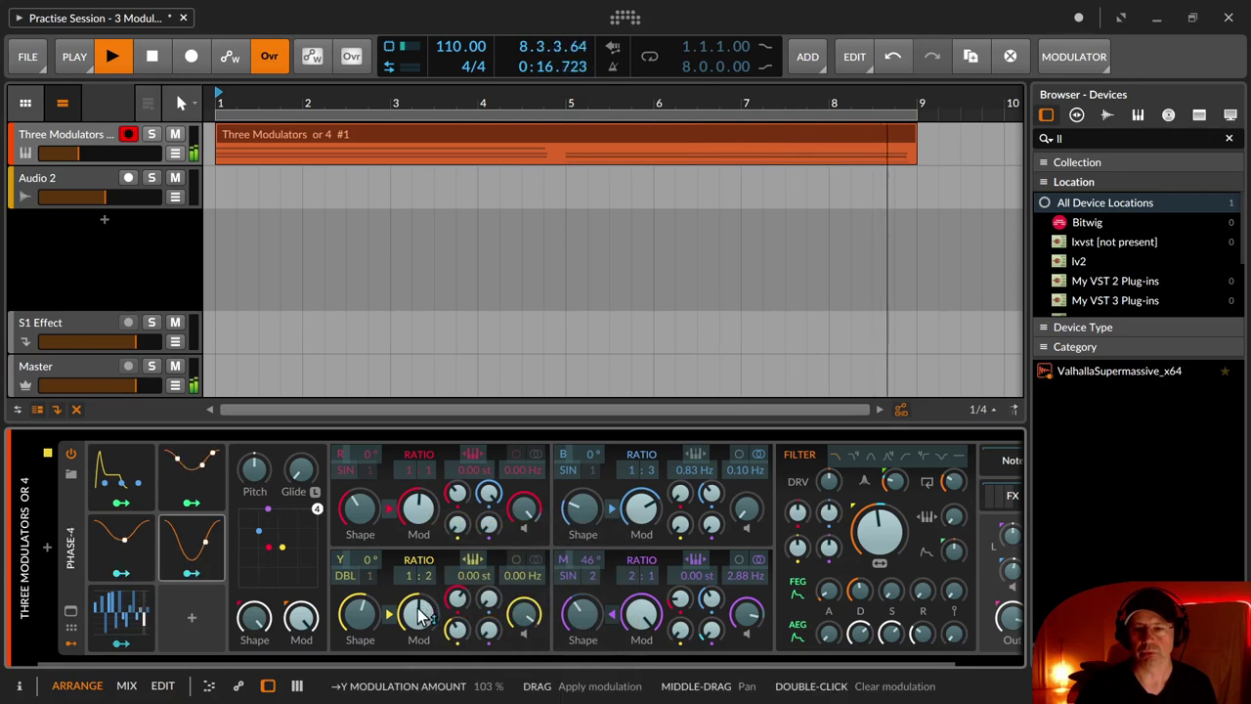
# Map LFO 3 to the Y modulation amount and restart playback from the beginning.
pyautogui.moveTo(421, 614); pyautogui.dragTo(421, 571)
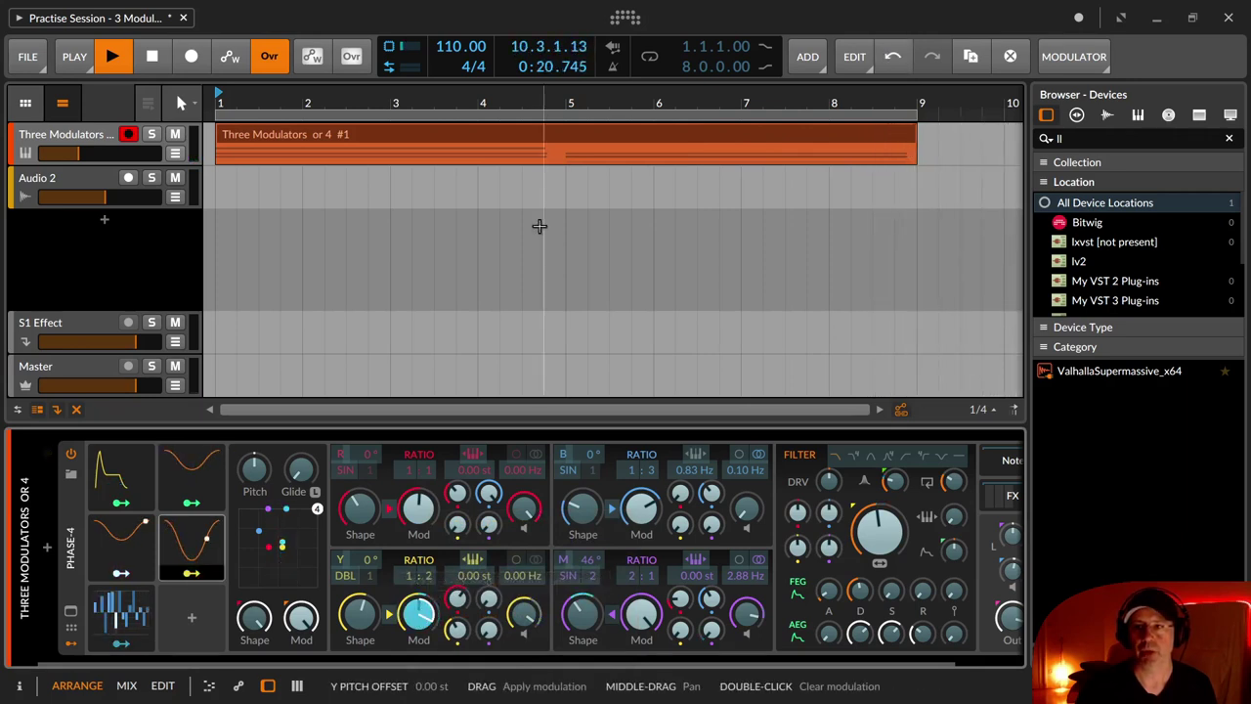
pyautogui.press('space')
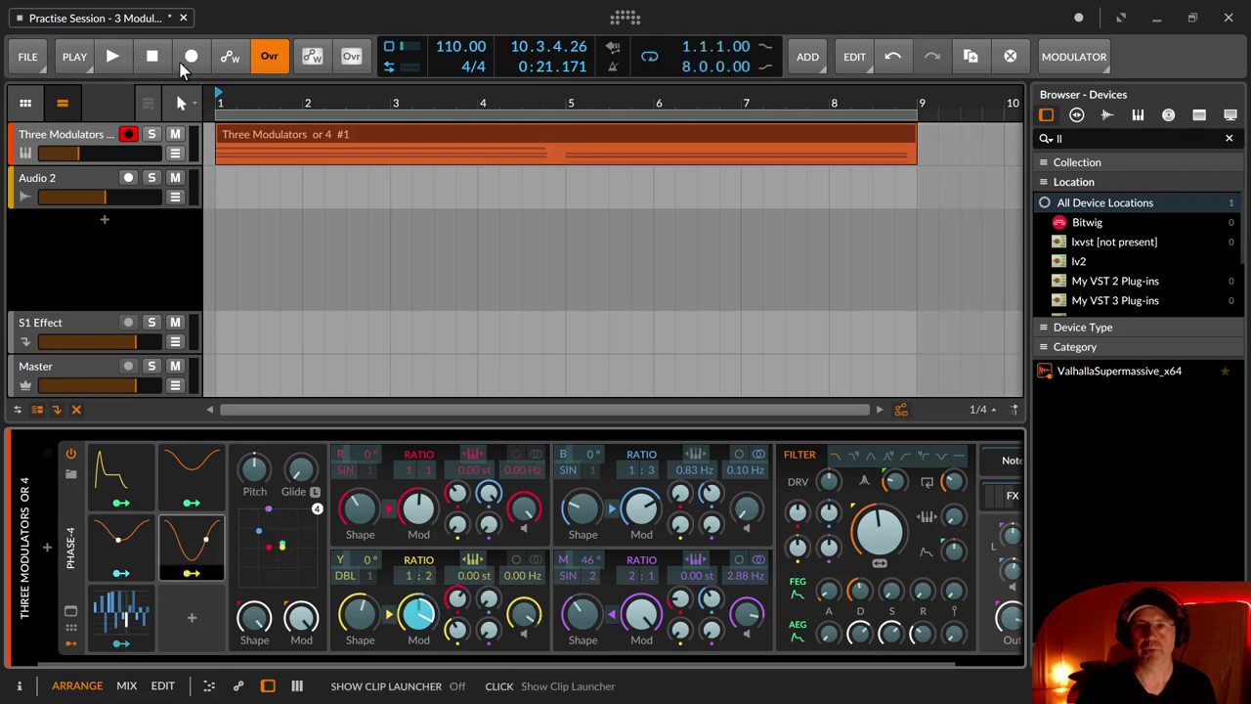
pyautogui.click(112, 56)
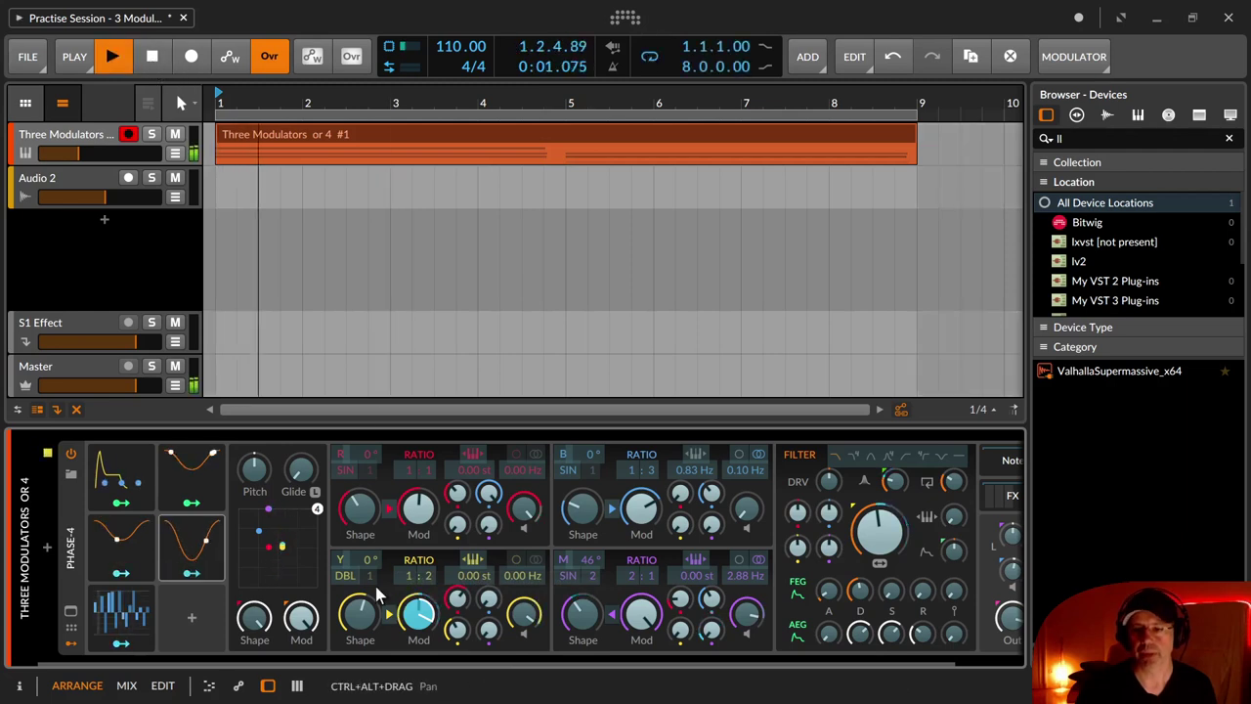
# Adjust LFO 3's modulation of the Y modulation amount to +0.48, and remove that routing.
pyautogui.moveTo(419, 618); pyautogui.dragTo(416, 616)
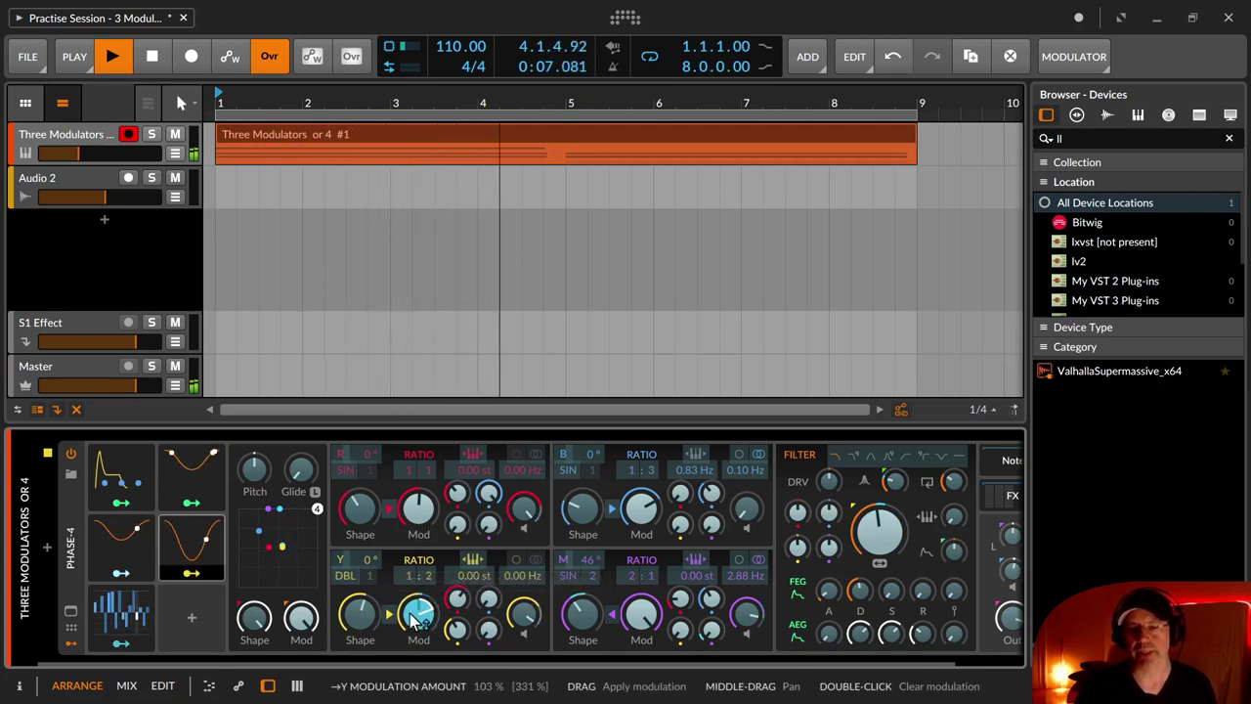
pyautogui.rightClick(415, 617)
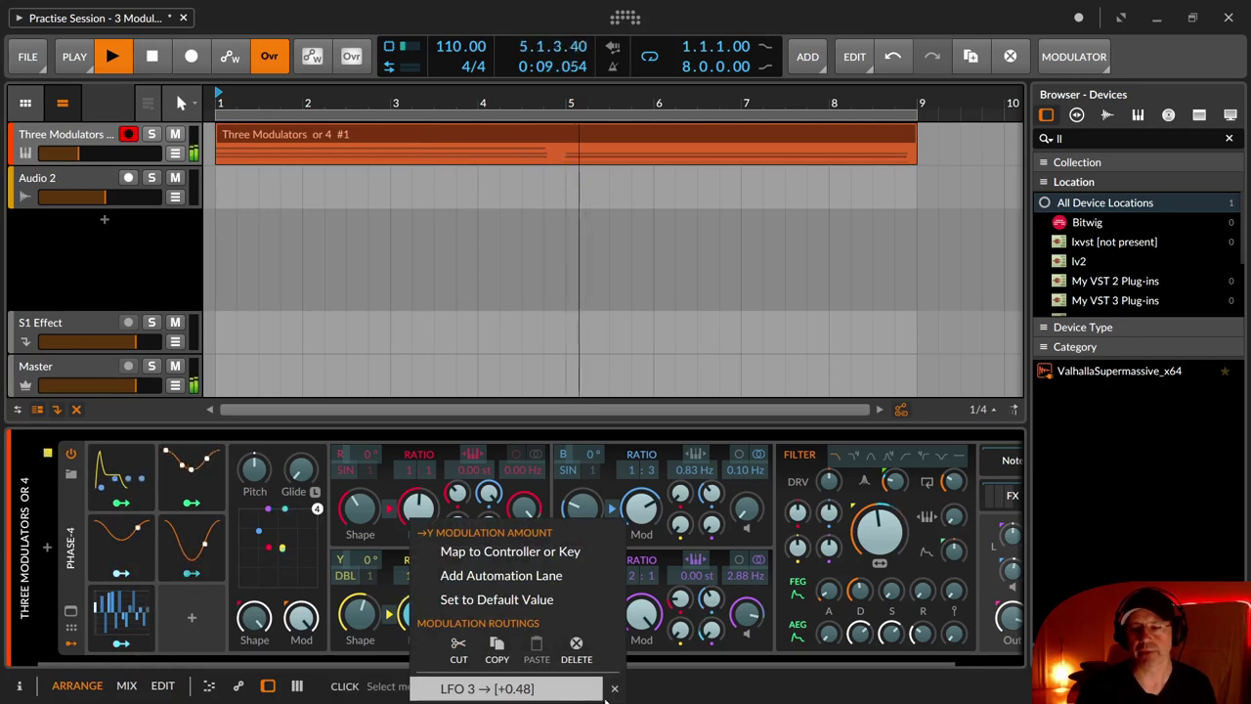
pyautogui.click(591, 690)
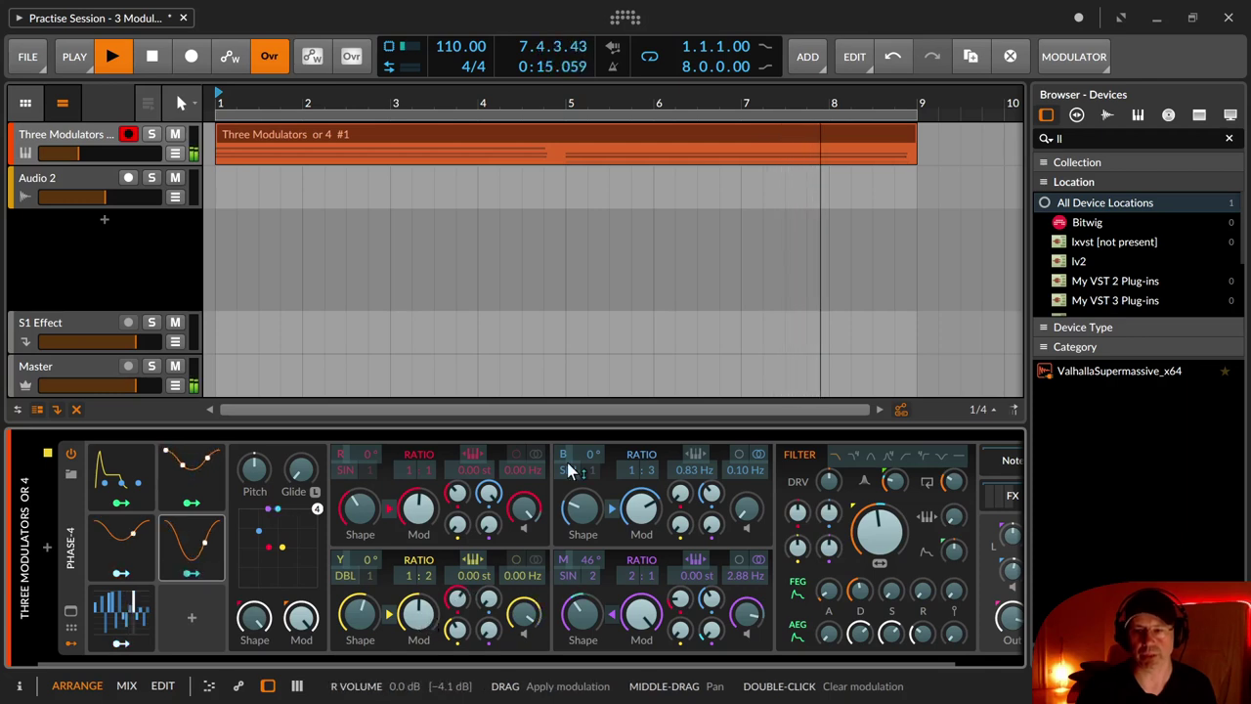
# Try modulating the B shaping amount with LFO 3, and clear that modulation.
pyautogui.moveTo(582, 506); pyautogui.dragTo(583, 483)
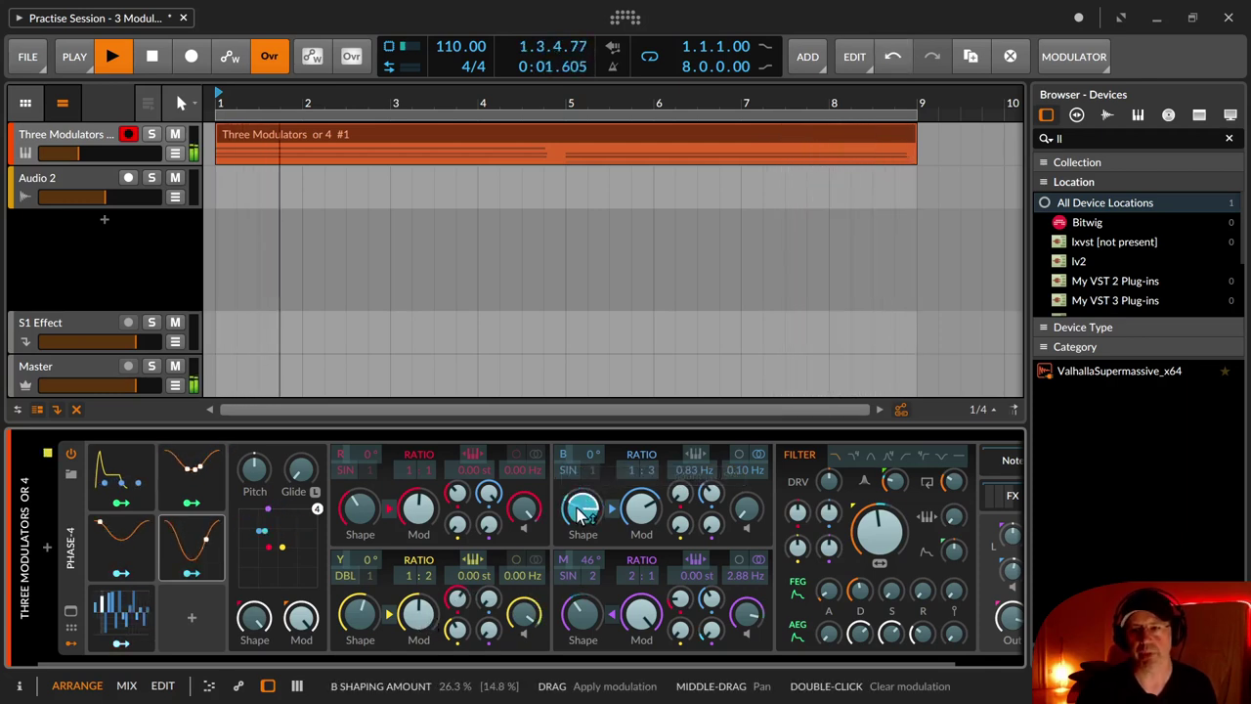
pyautogui.doubleClick(579, 512)
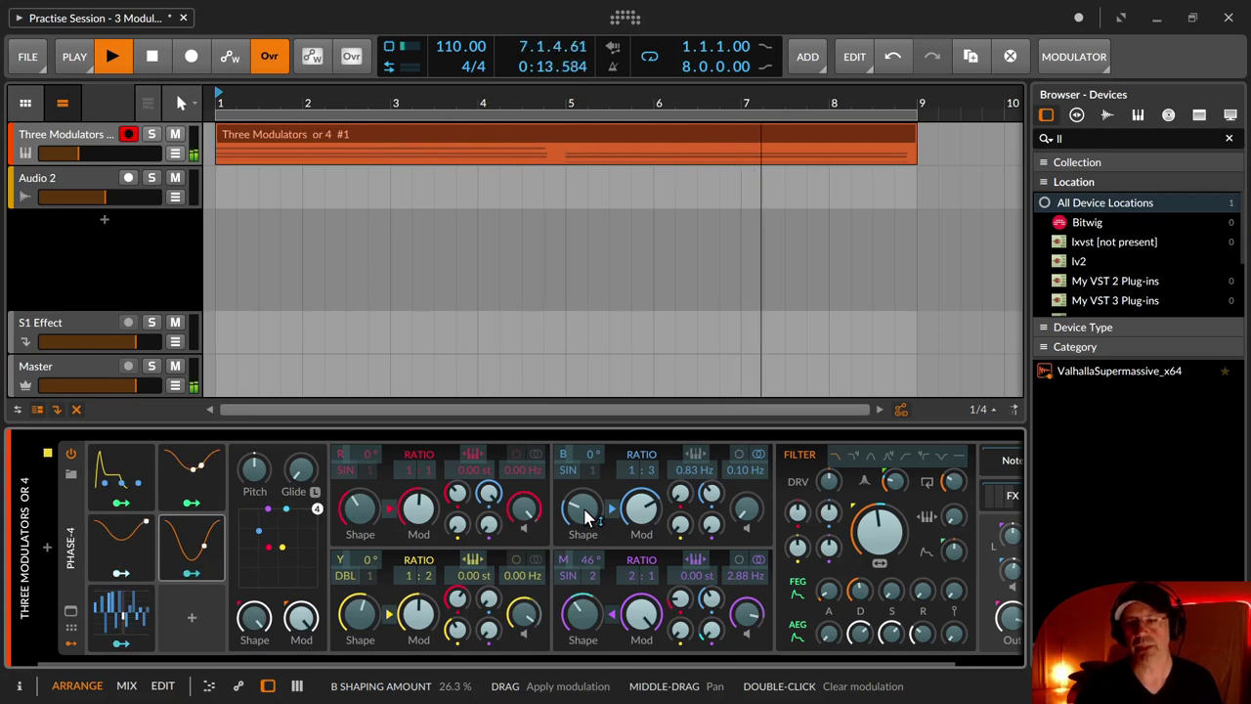
pyautogui.click(184, 575)
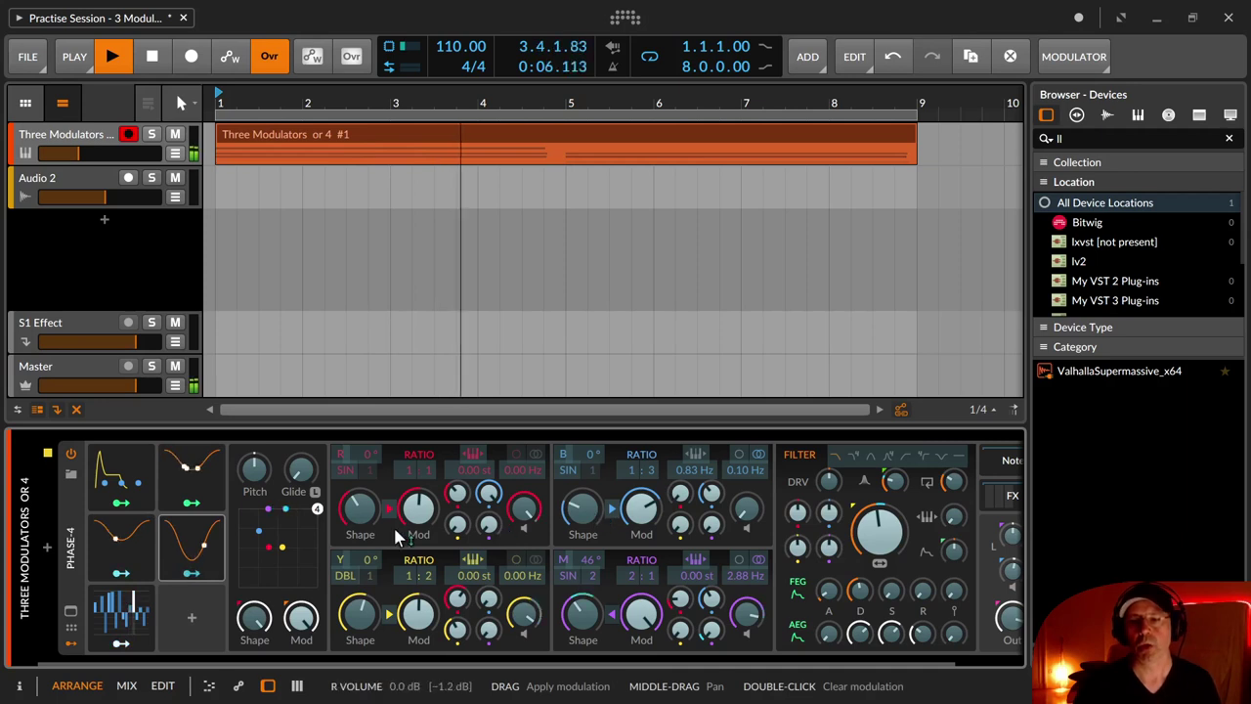
pyautogui.click(192, 574)
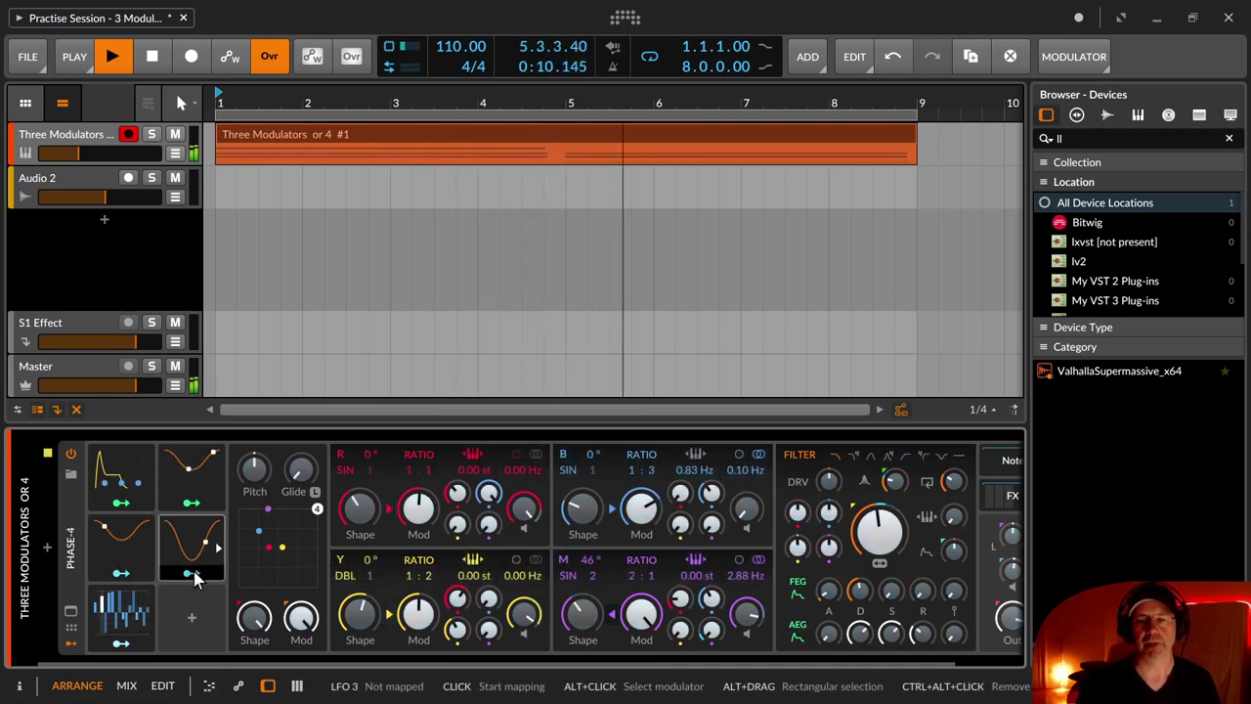
pyautogui.click(193, 575)
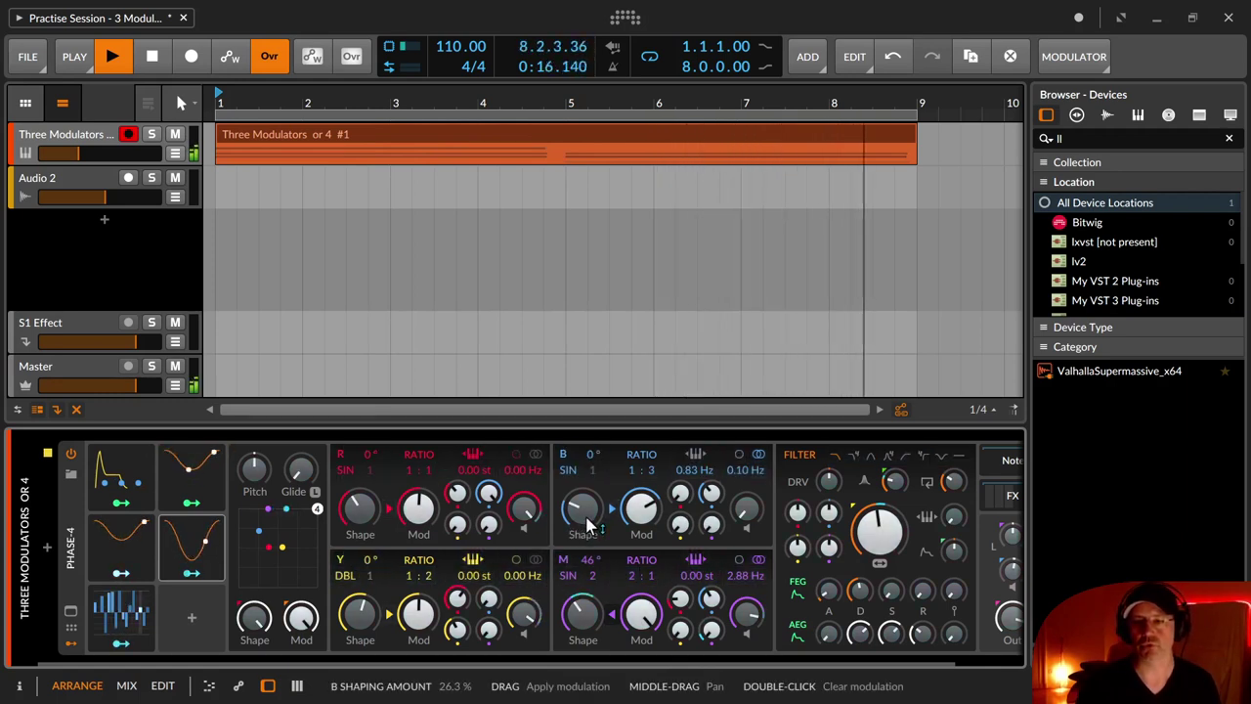
pyautogui.click(191, 575)
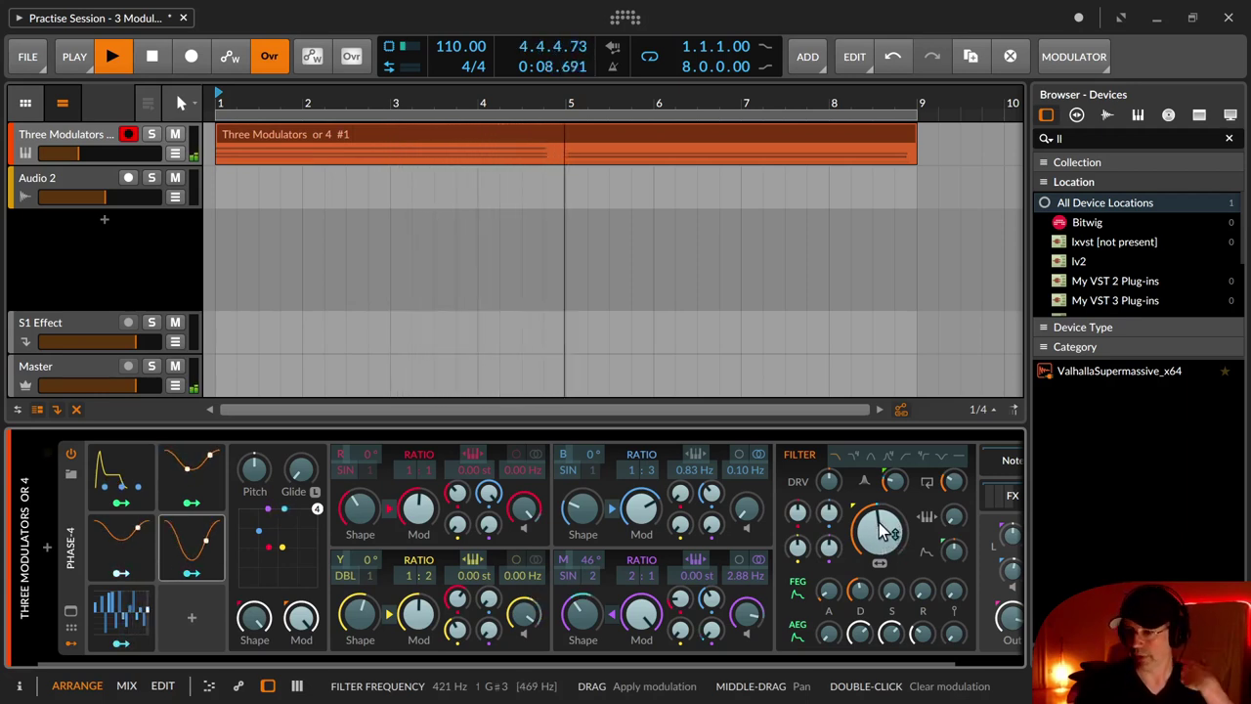
# Modulate the filter frequency with LFO 3, and lower the filter frequency to 37.1 Hz.
pyautogui.moveTo(878, 520); pyautogui.dragTo(876, 511)
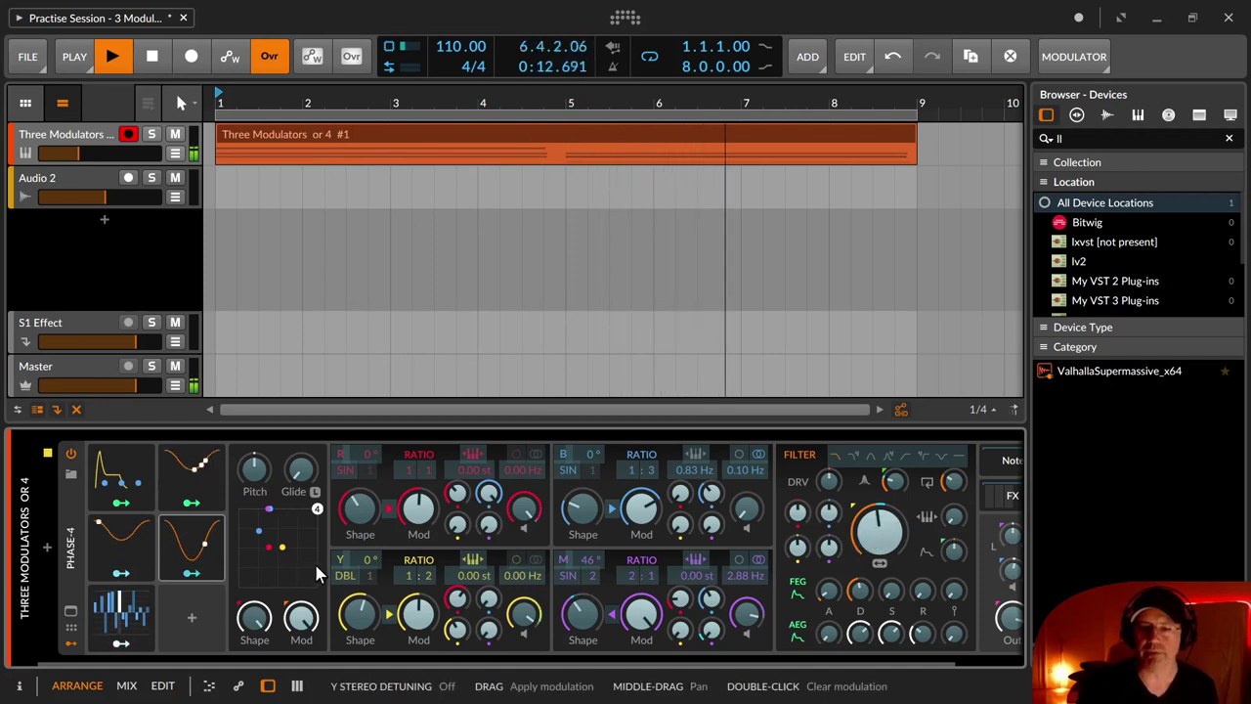
pyautogui.click(190, 574)
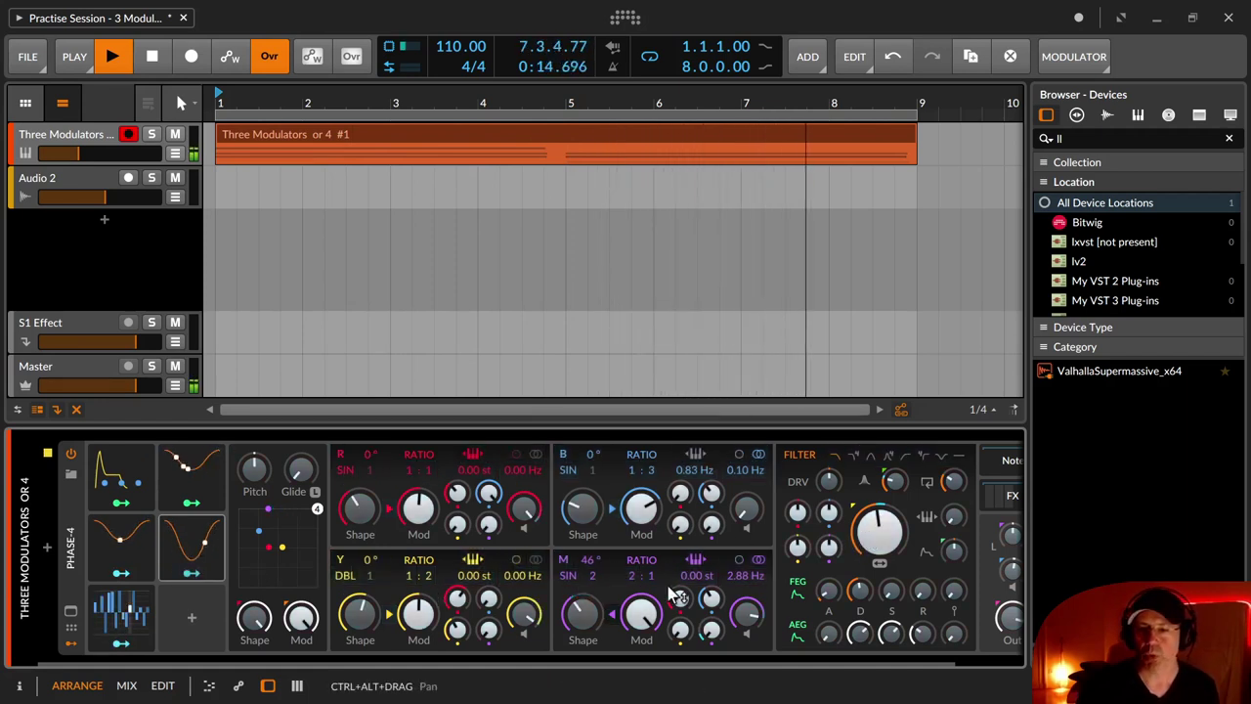
pyautogui.moveTo(883, 537); pyautogui.dragTo(883, 579)
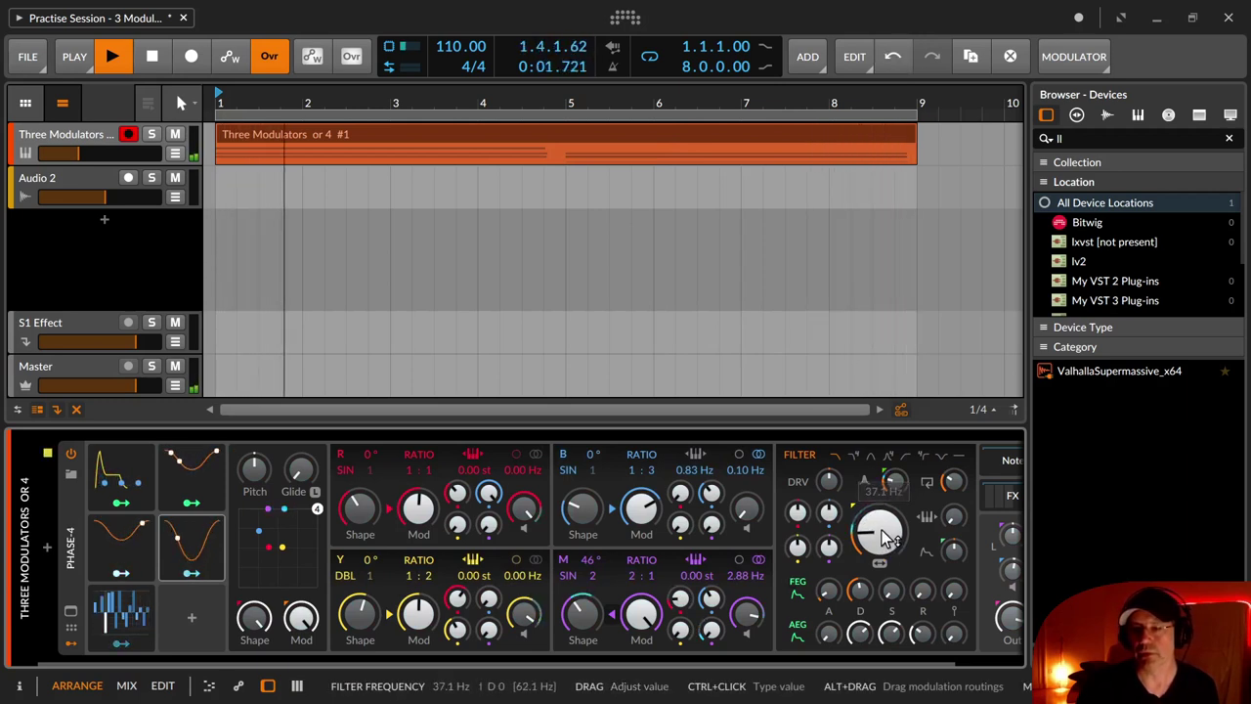
# Readjust LFO 3's modulation of the filter frequency, and raise the filter frequency to 508 Hz.
pyautogui.click(195, 574)
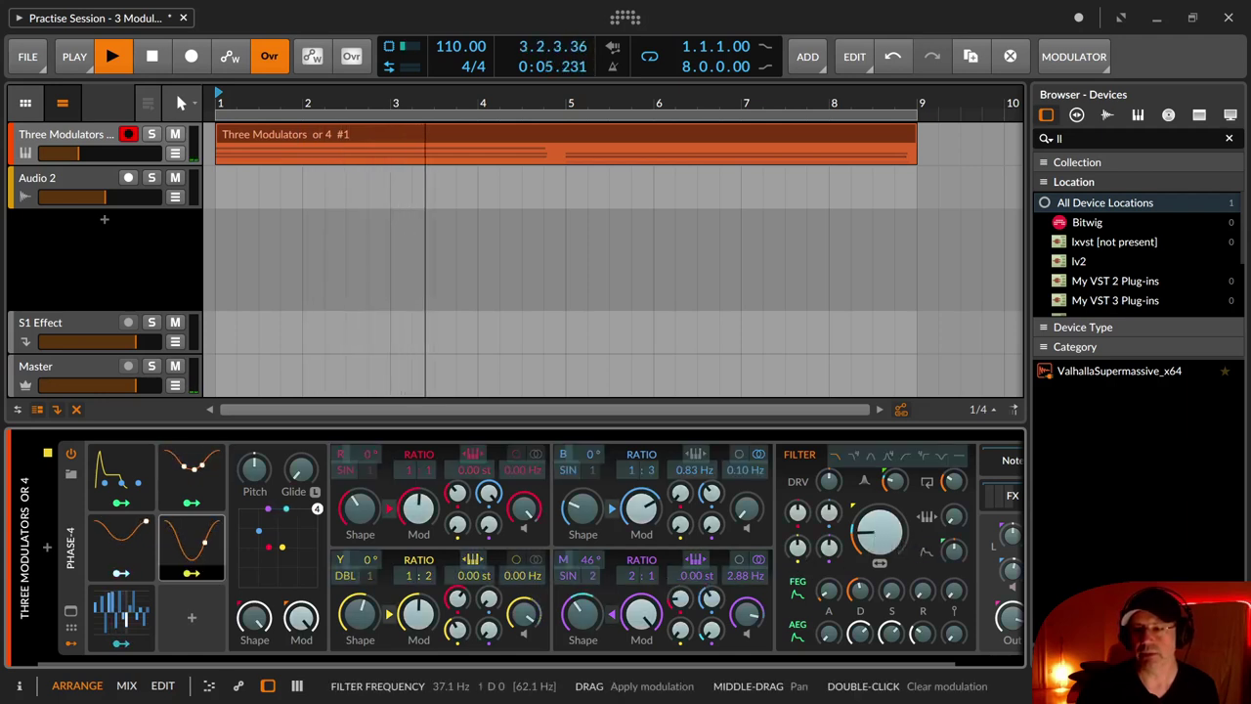
pyautogui.moveTo(882, 533)
pyautogui.mouseDown()
pyautogui.moveTo(882, 518)
pyautogui.moveTo(880, 543)
pyautogui.mouseUp()
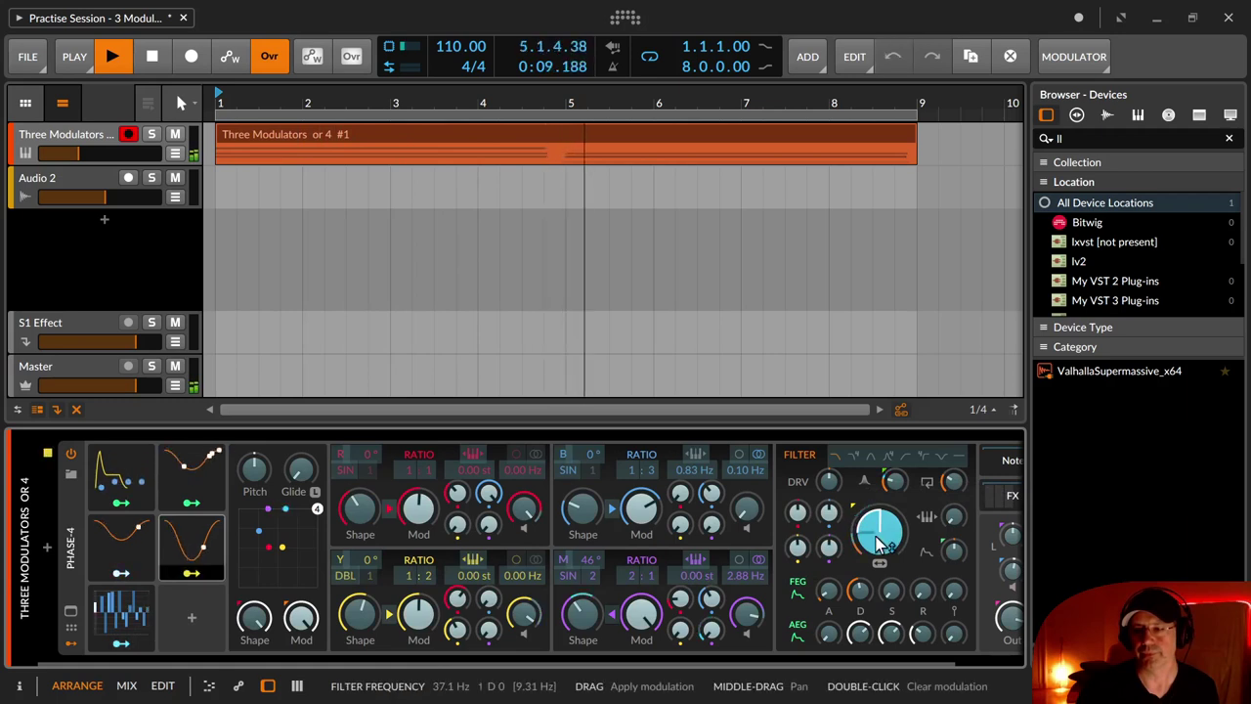
pyautogui.press('Escape')
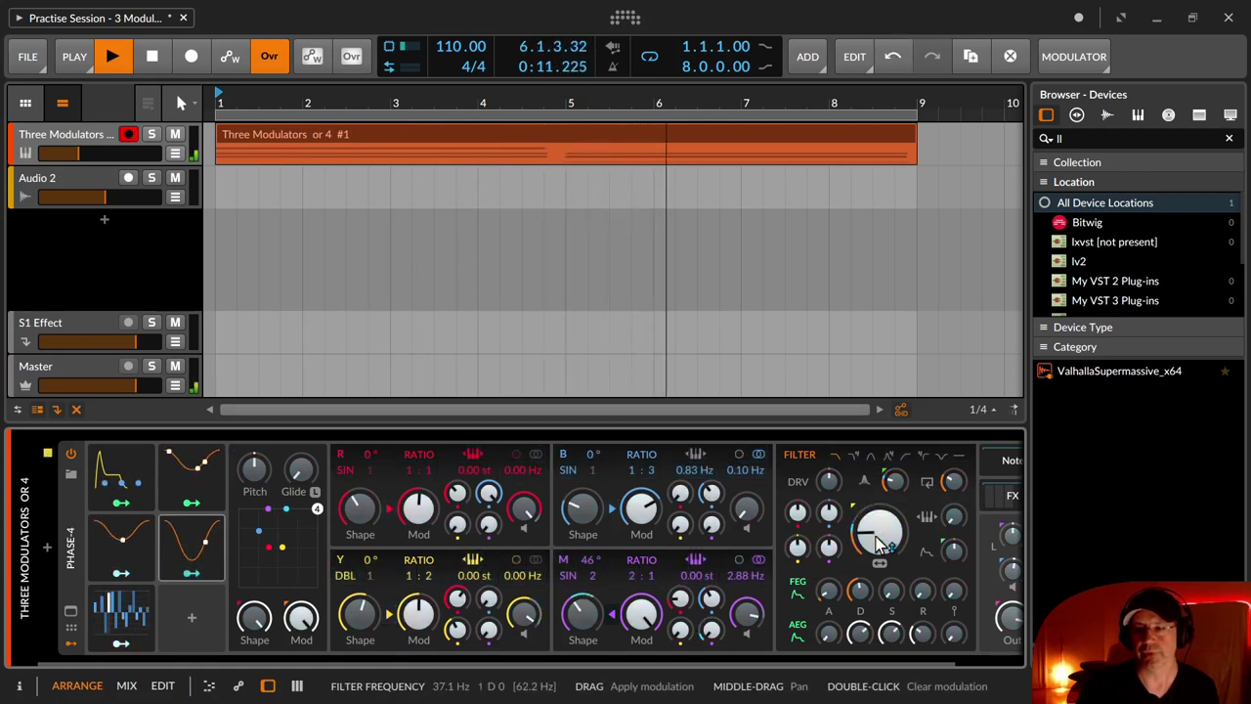
pyautogui.moveTo(876, 535); pyautogui.dragTo(875, 491)
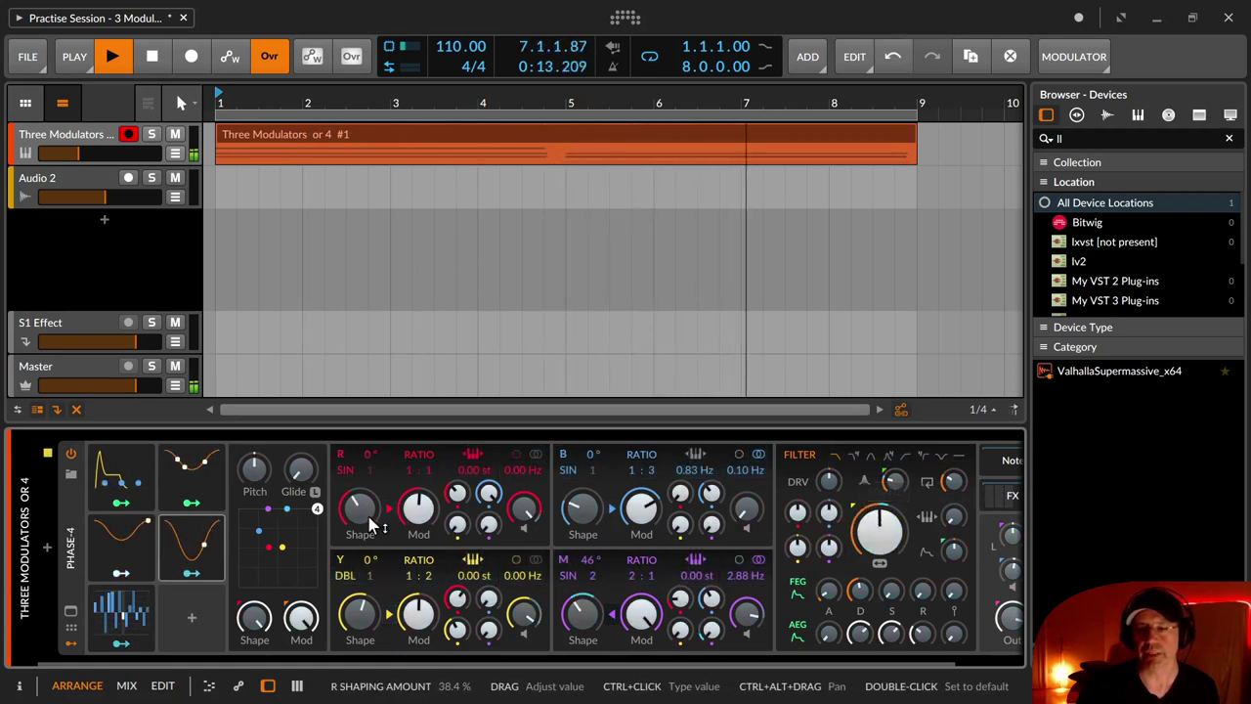
# Try a filter frequency of 44.8 Hz with an adjusted LFO 3 modulation, and undo these filter changes.
pyautogui.click(186, 575)
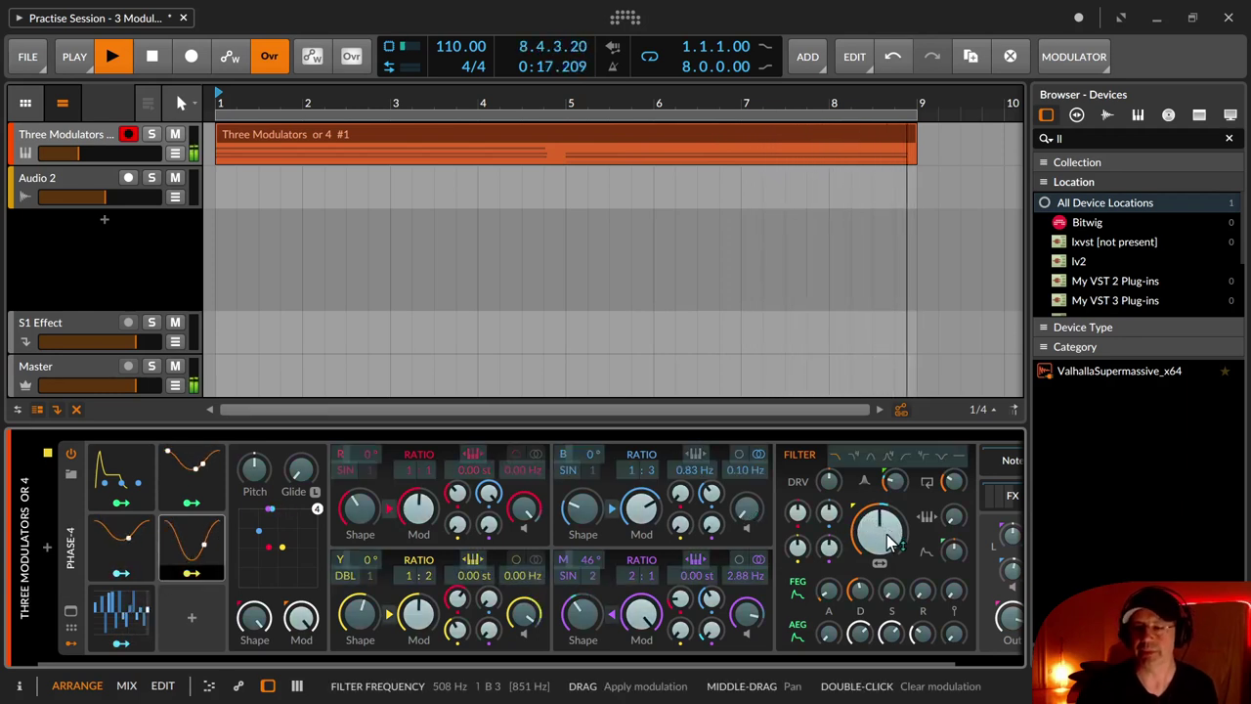
pyautogui.press('Escape')
pyautogui.moveTo(885, 535); pyautogui.dragTo(873, 541)
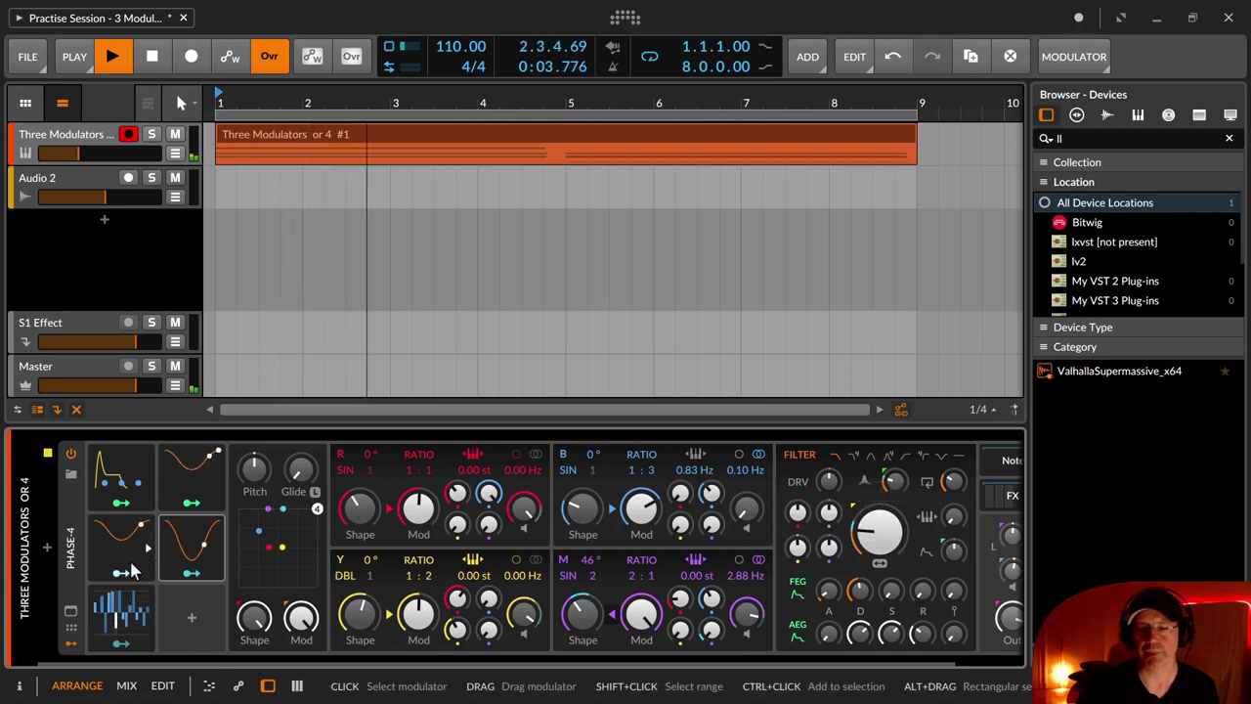
pyautogui.click(192, 574)
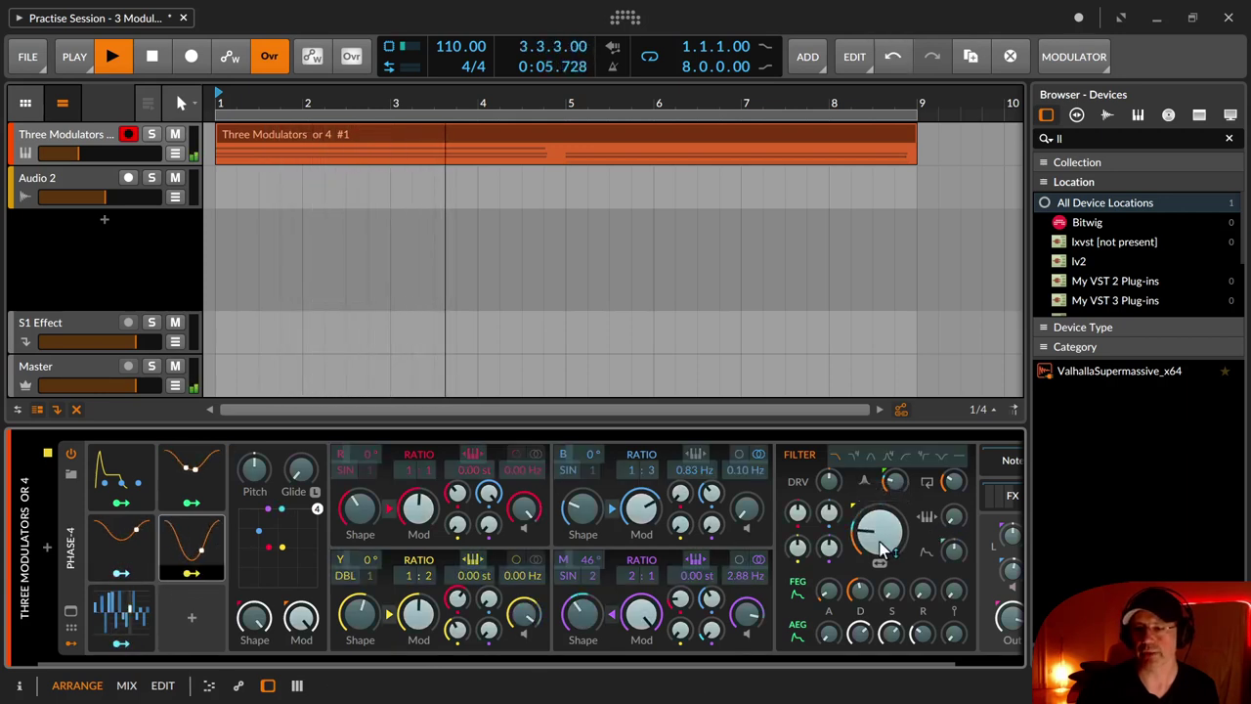
pyautogui.moveTo(883, 549); pyautogui.dragTo(883, 516)
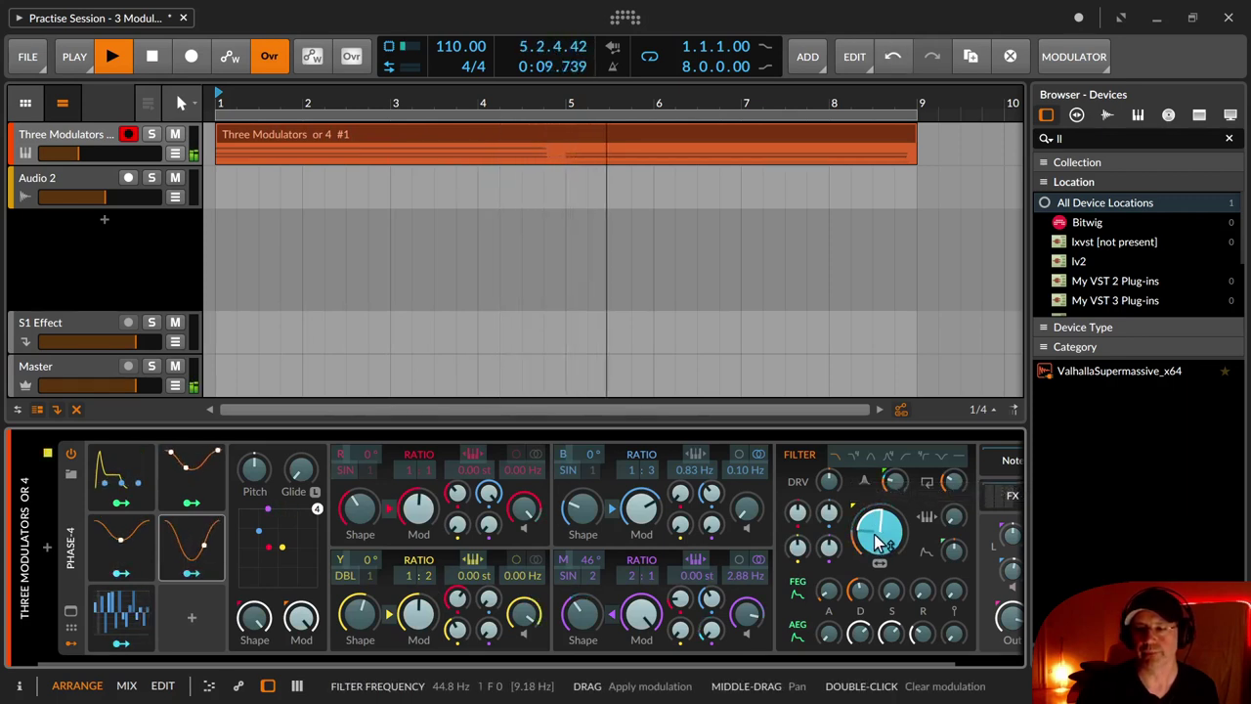
pyautogui.press('Escape')
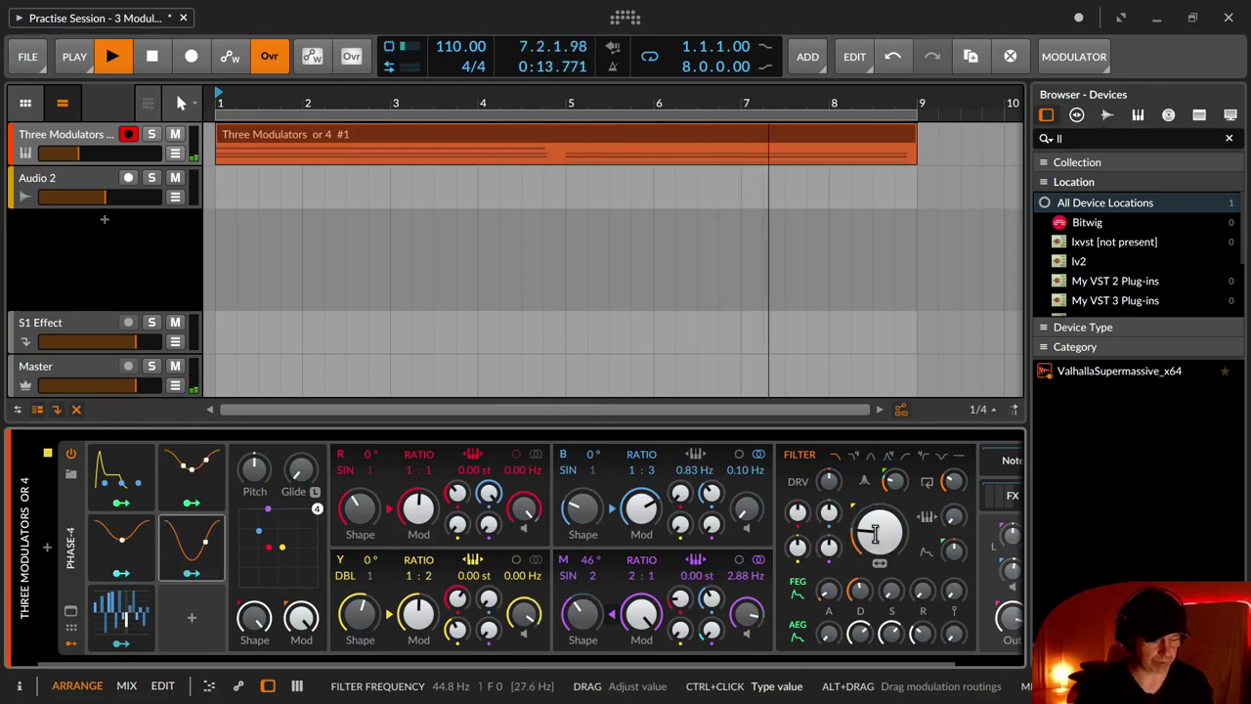
pyautogui.hotkey('ctrl', 'z')
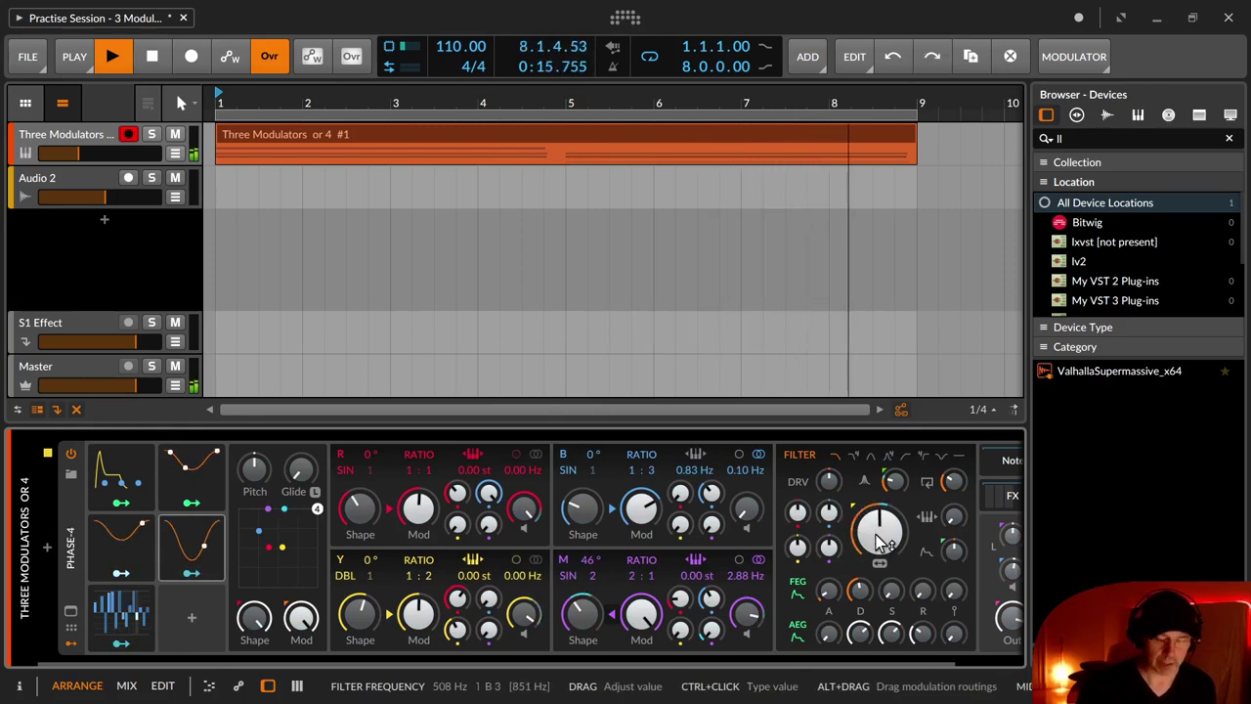
# Search the command list for "mo" to look for modulator commands, and close the list.
pyautogui.hotkey('ctrl', 'Return')
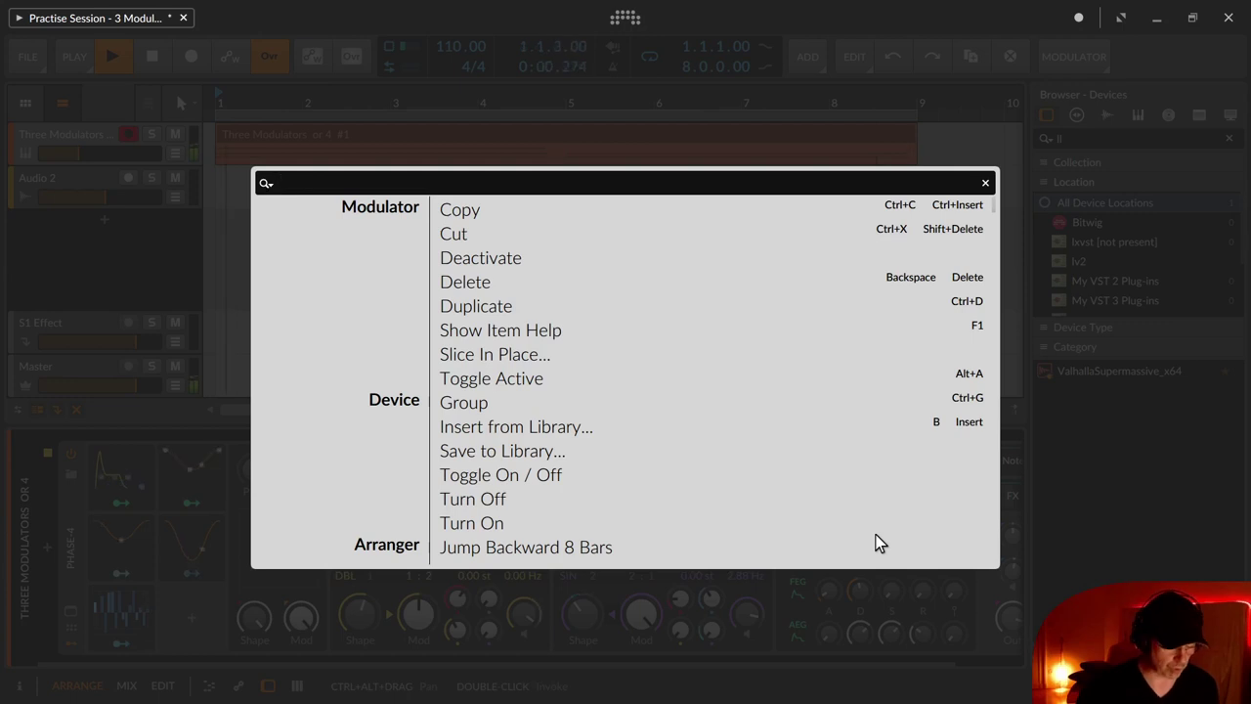
pyautogui.write('modul')
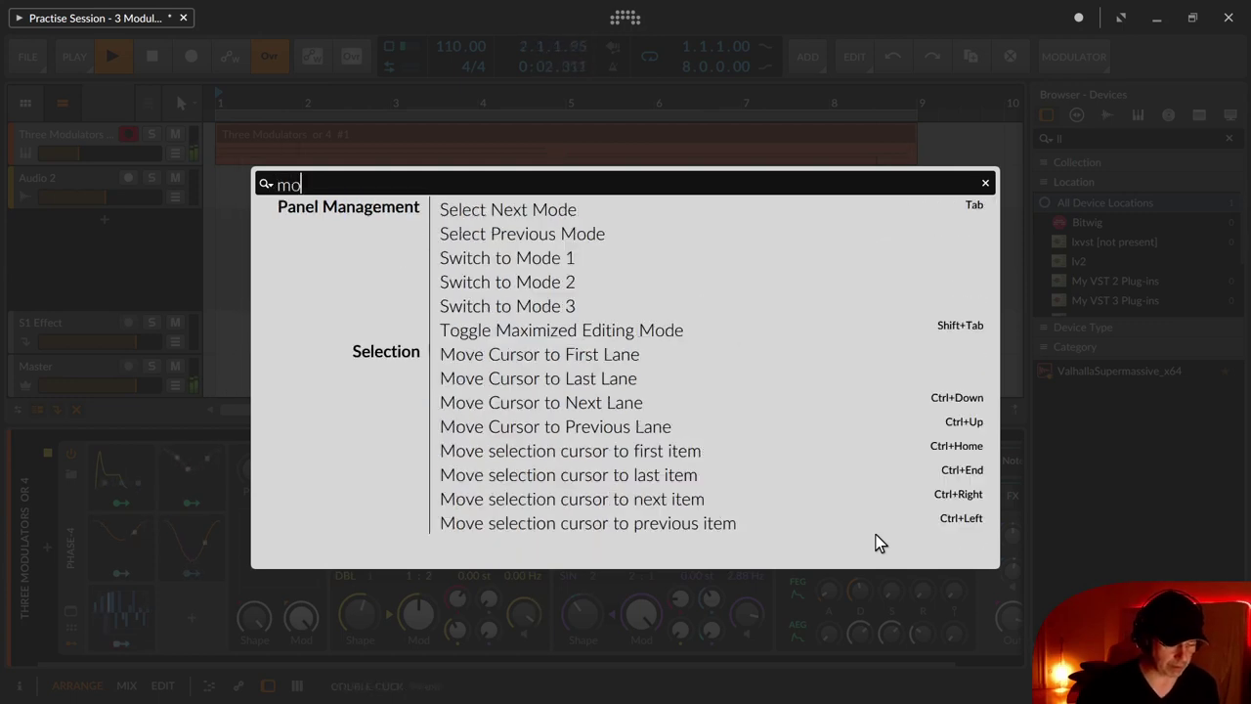
pyautogui.press('BackSpace')
pyautogui.press('BackSpace')
pyautogui.press('BackSpace')
pyautogui.press('BackSpace')
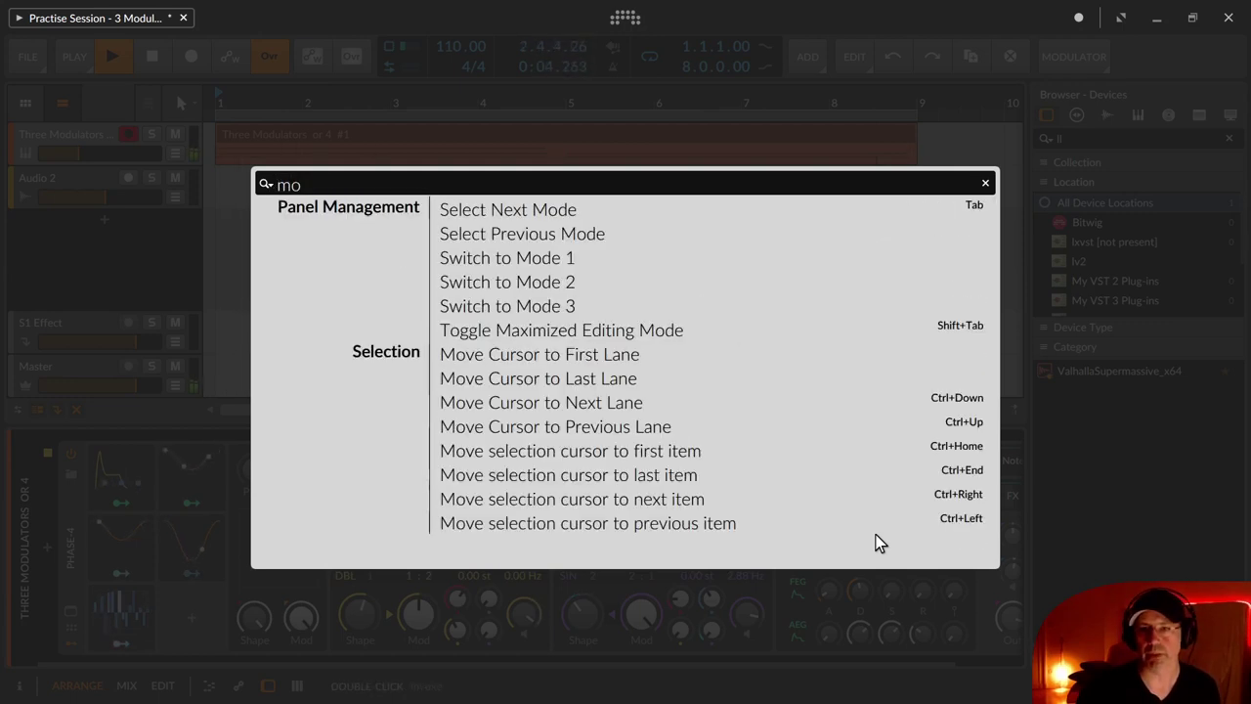
pyautogui.write('mo')
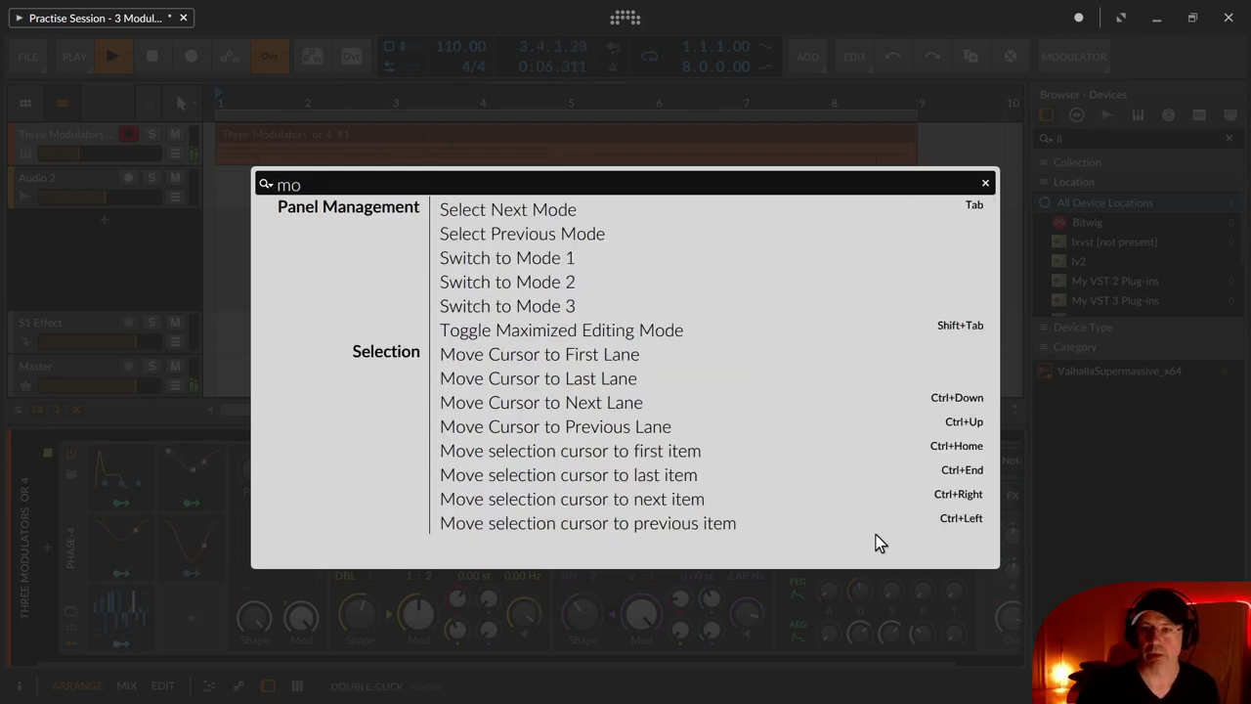
pyautogui.press('Escape')
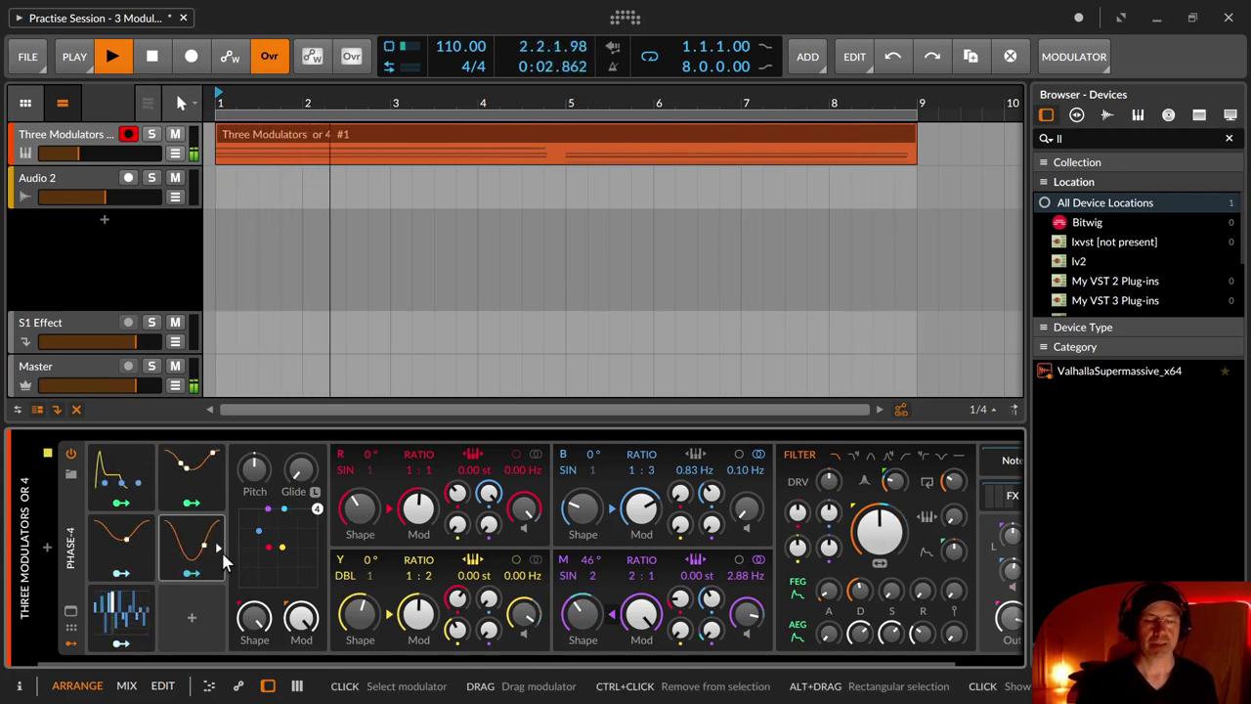
# Stop playback and delete the LFO 3 modulator from Phase-4.
pyautogui.click(110, 49)
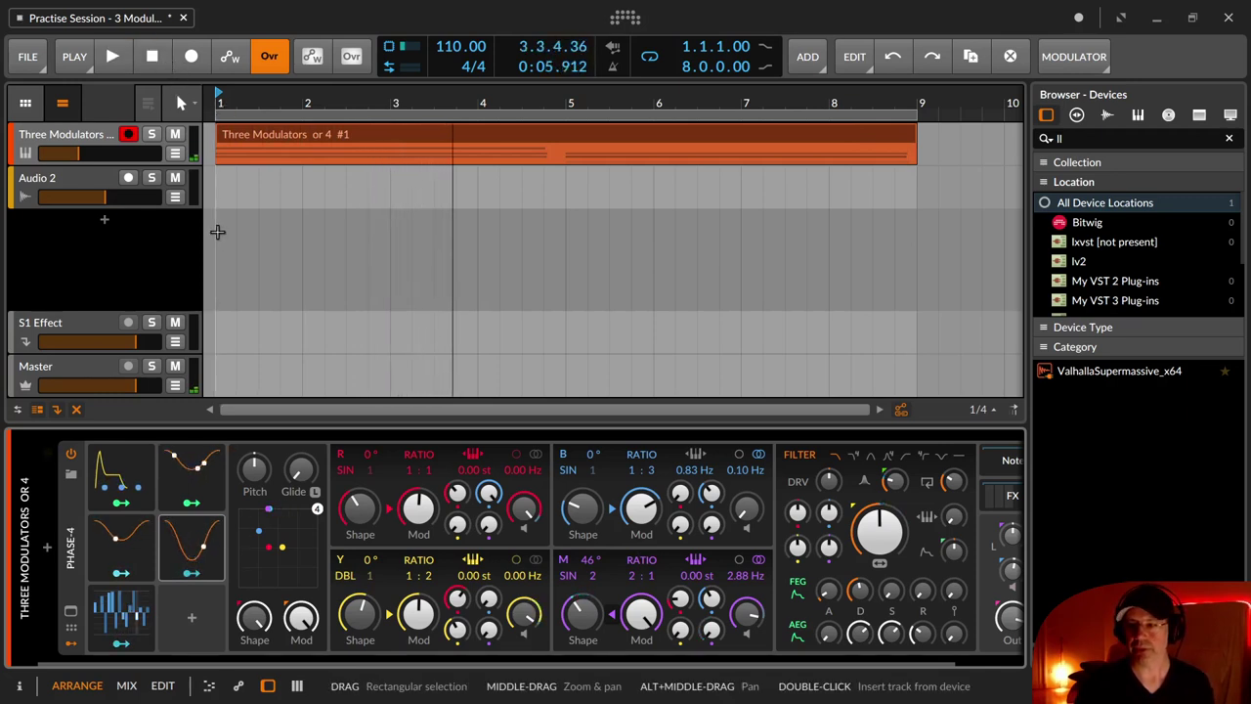
pyautogui.click(187, 543)
pyautogui.press('Delete')
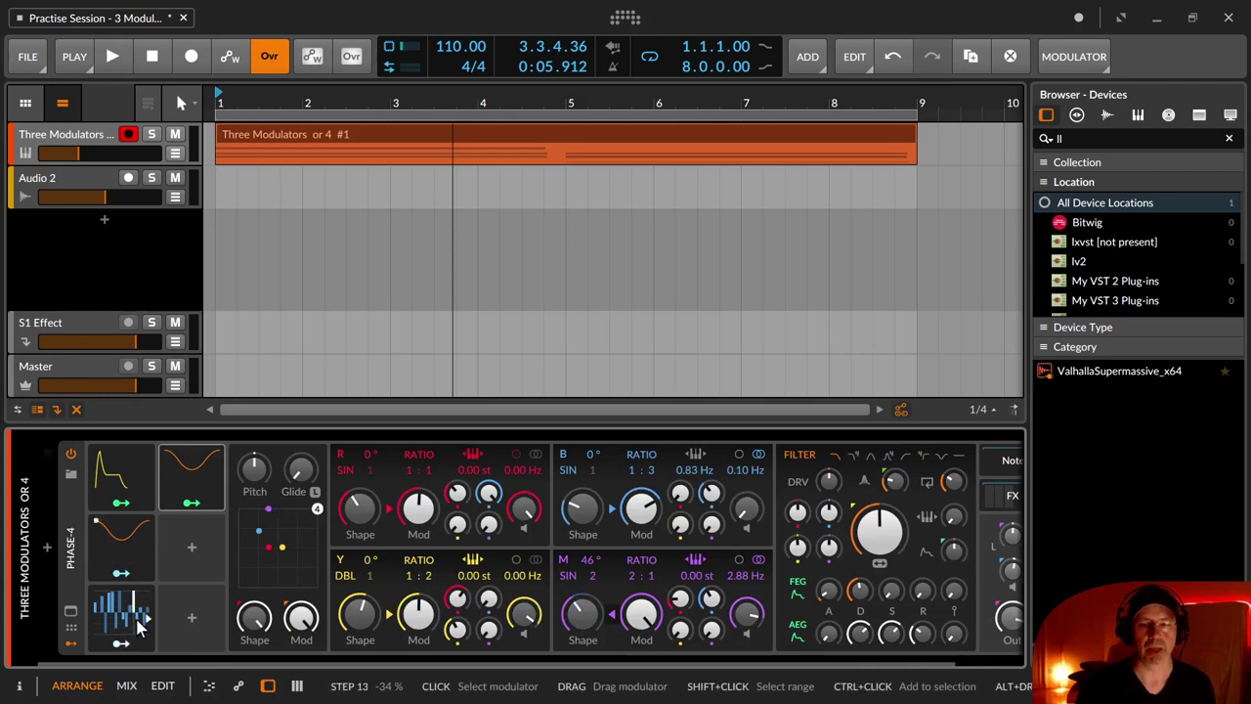
# Examine the settings of LFO 1 and the 16-step modulator one after the other.
pyautogui.click(123, 543)
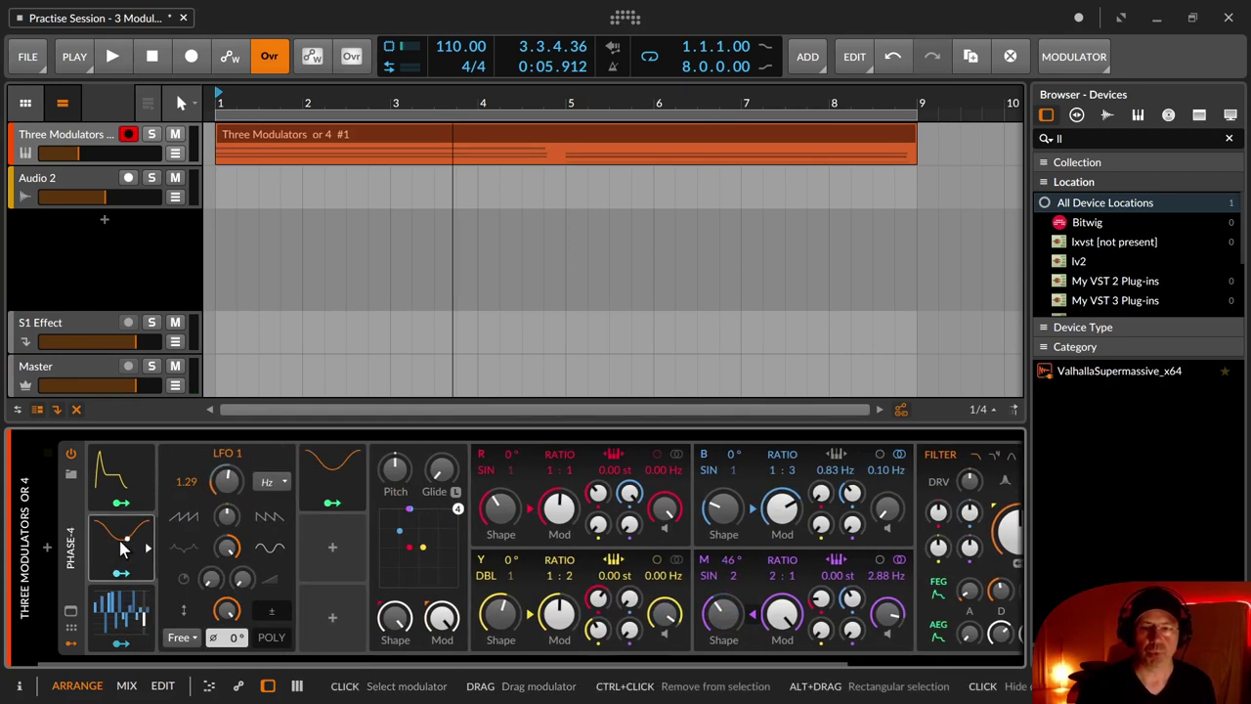
pyautogui.click(122, 608)
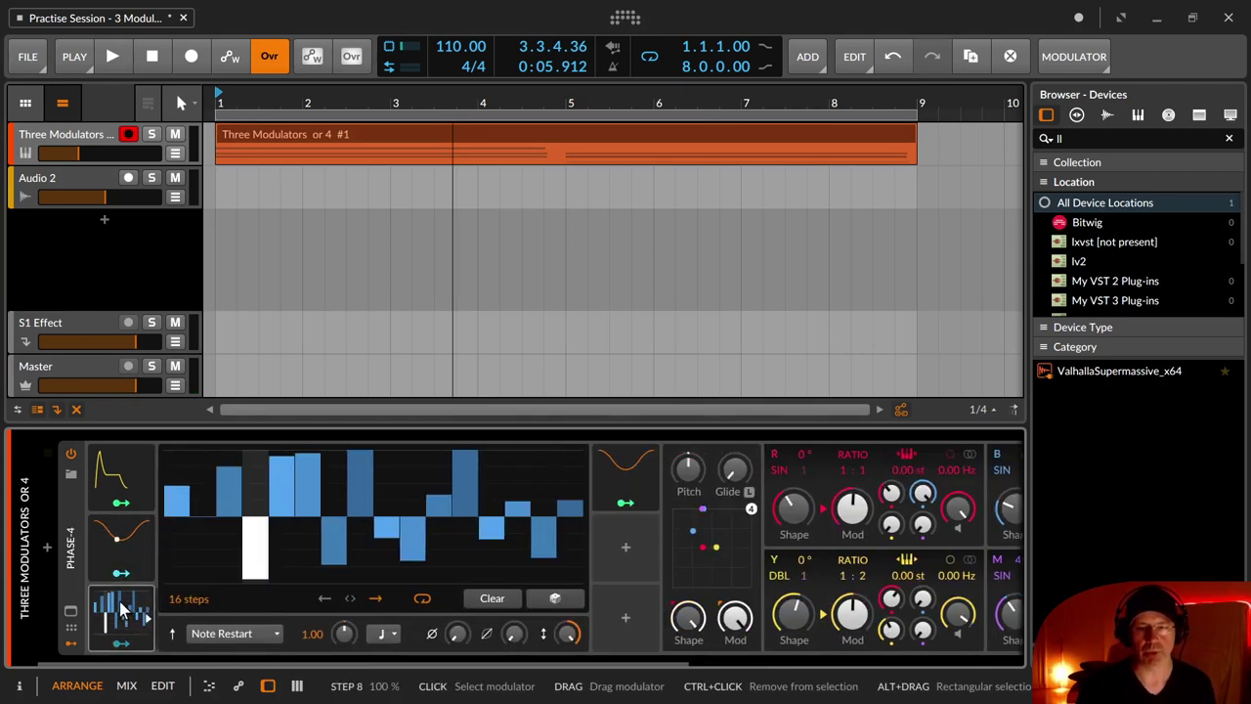
pyautogui.click(122, 550)
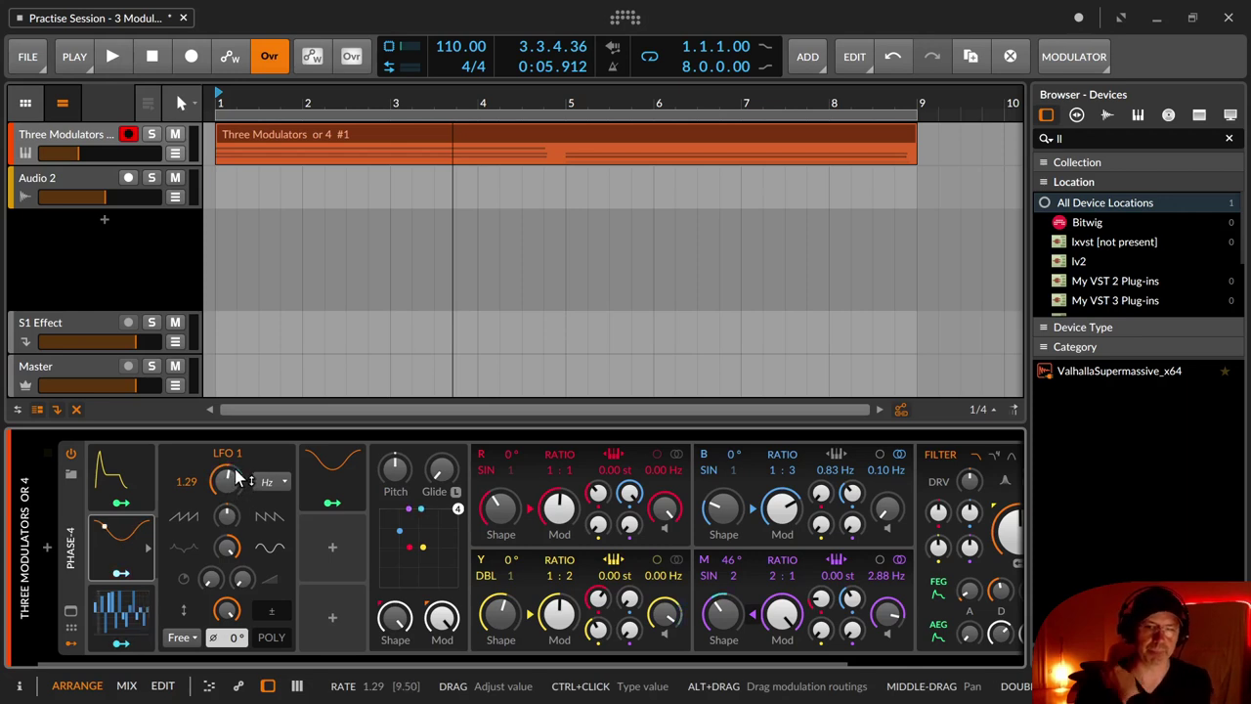
pyautogui.click(112, 611)
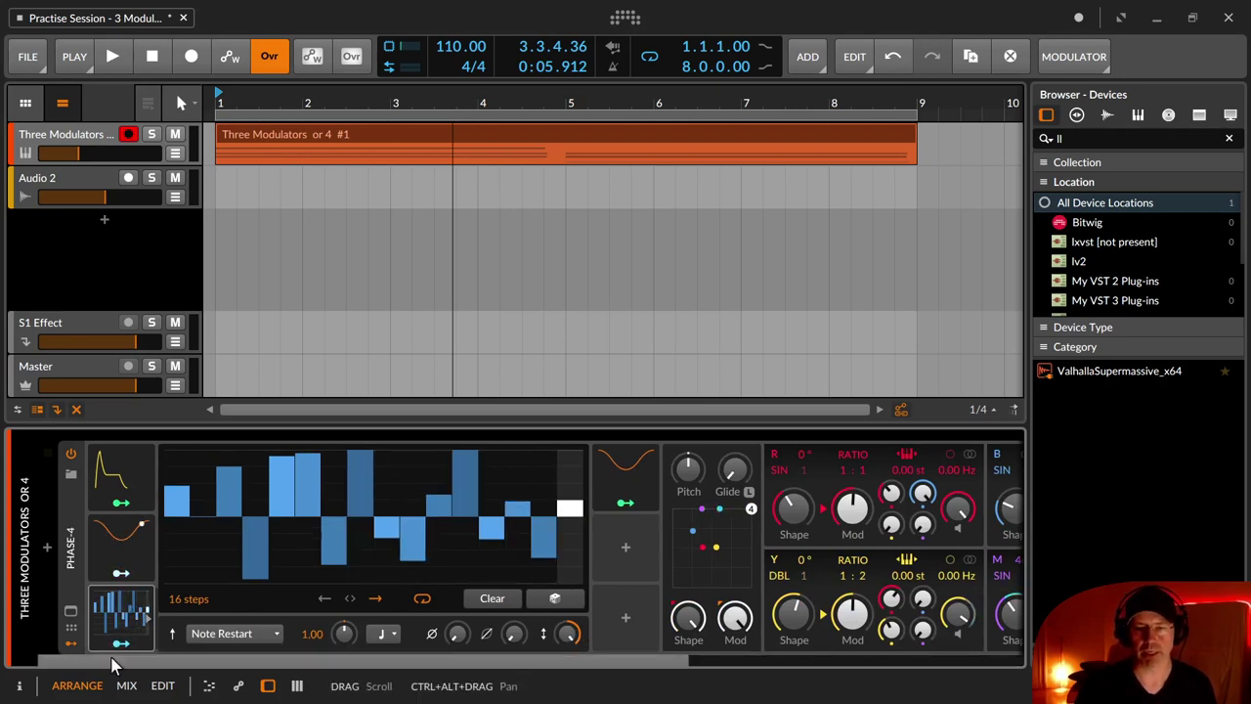
pyautogui.click(124, 557)
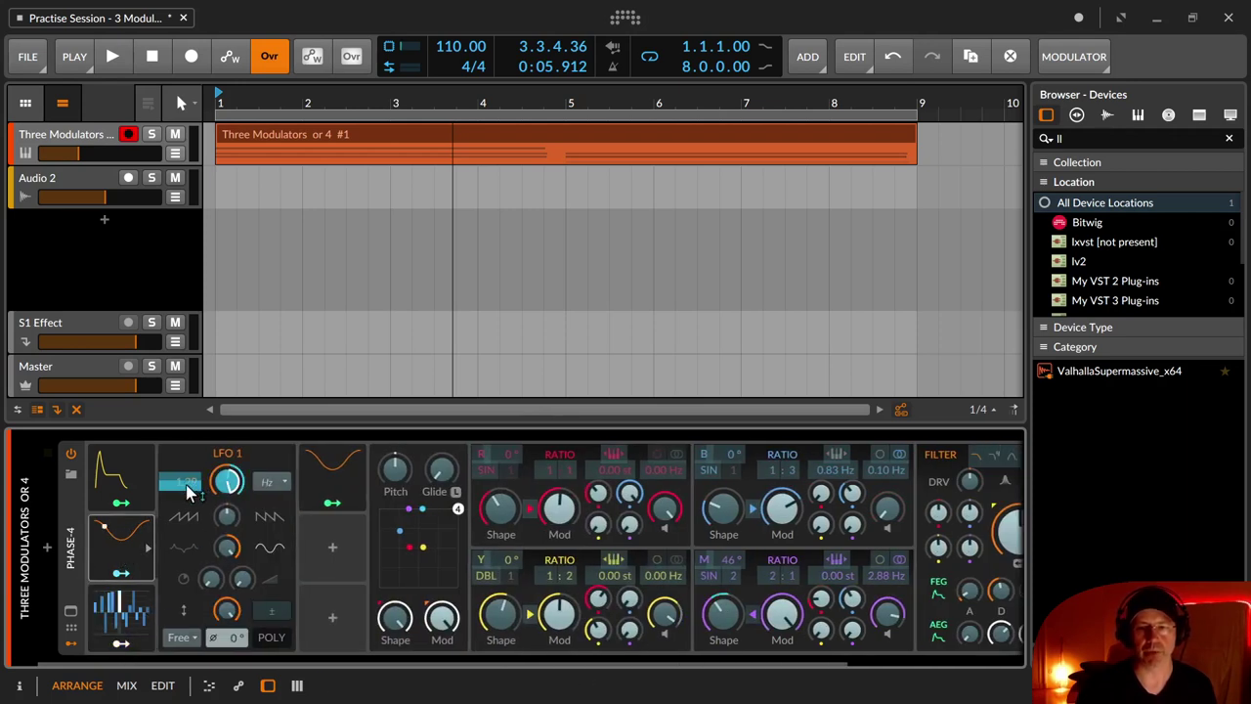
pyautogui.click(139, 618)
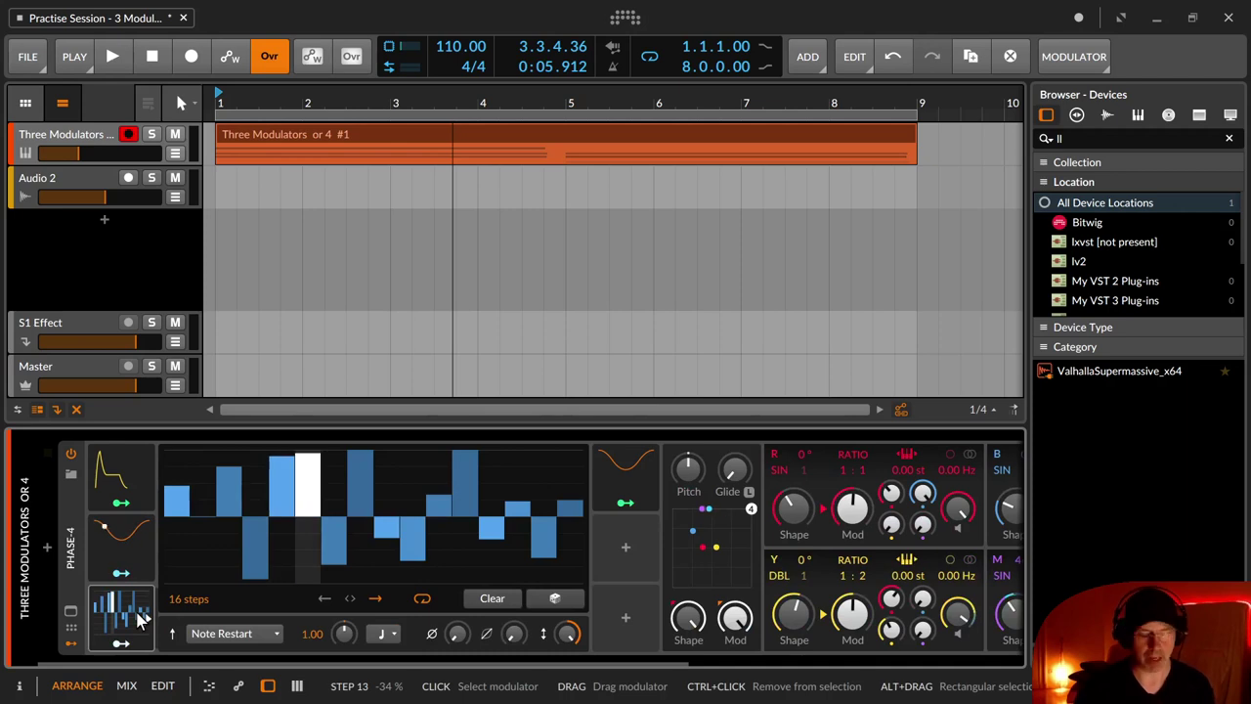
# Select LFO 1 and the 16-step modulator together to show both settings side by side.
pyautogui.click(125, 547)
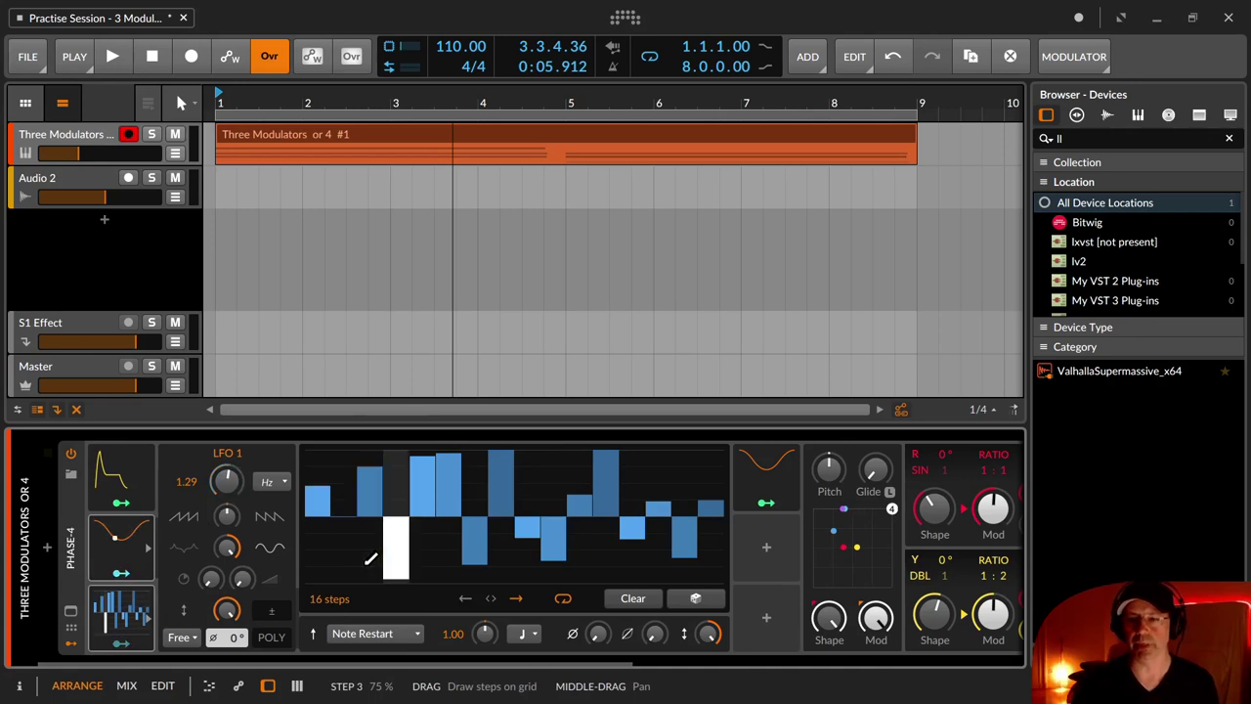
pyautogui.click(123, 630)
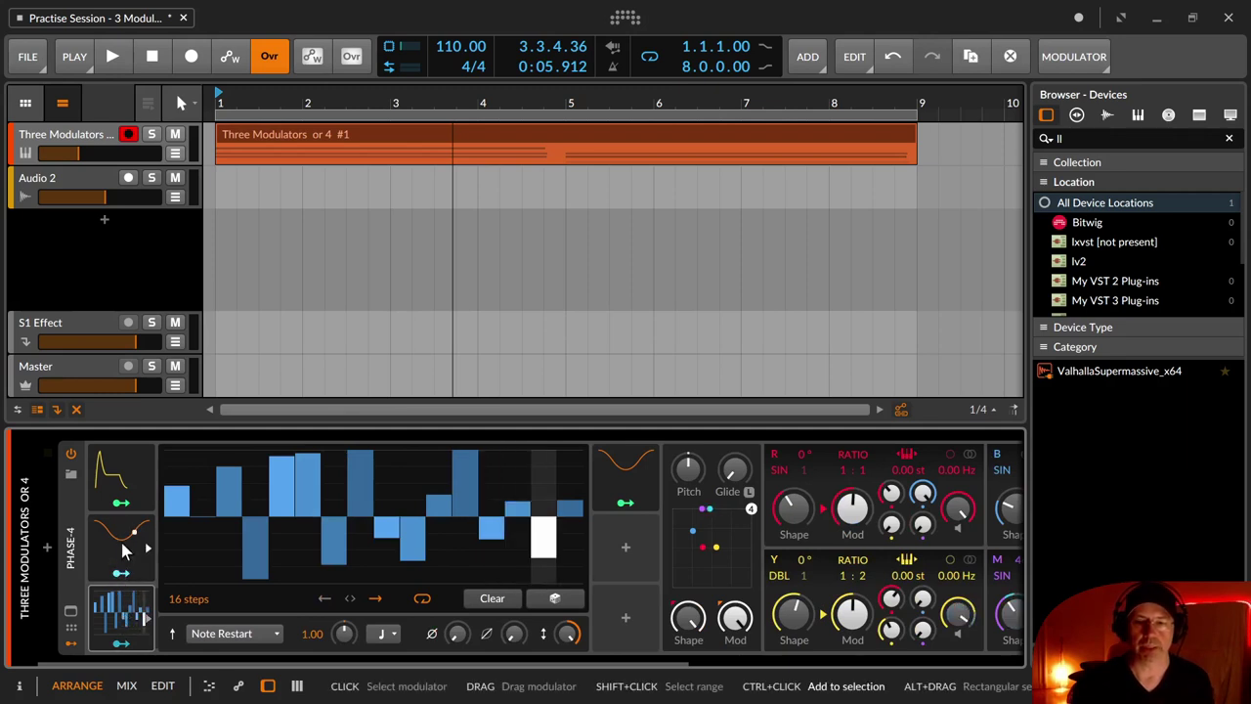
pyautogui.click(117, 497)
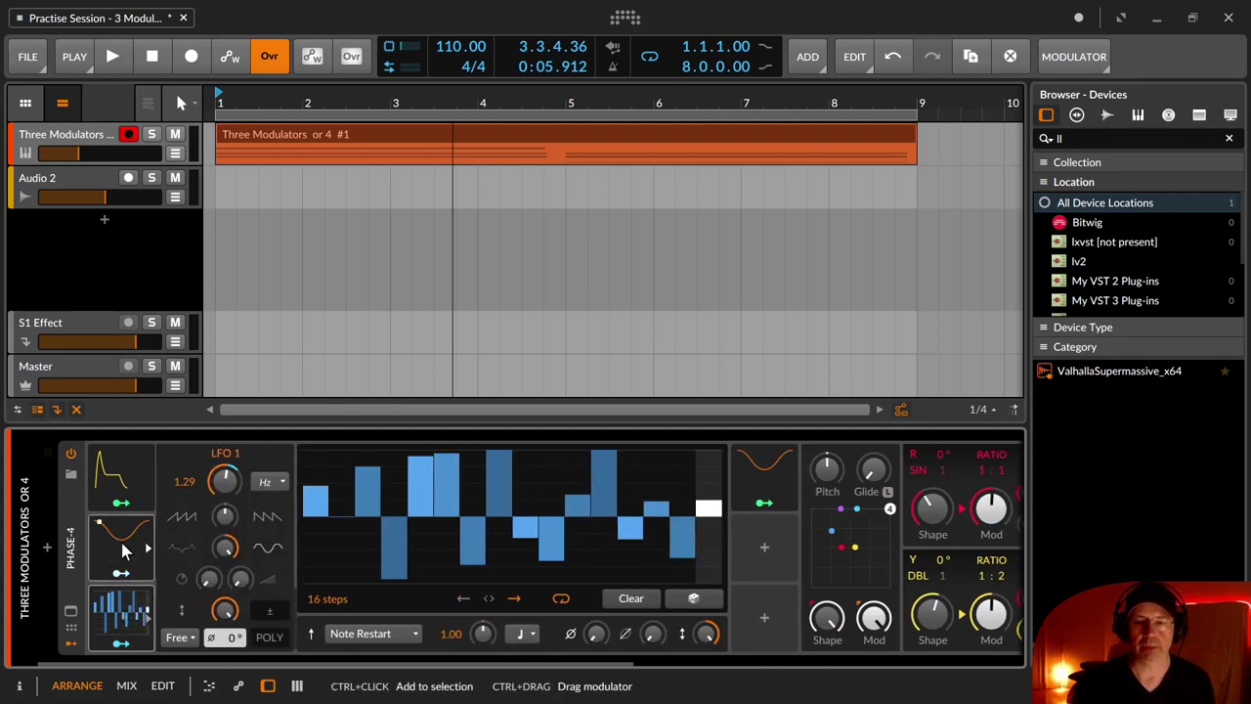
# Show the ADSR settings alongside LFO 1 and the 16-step modulator, and collapse all the modulator settings.
pyautogui.keyDown('ctrl'); pyautogui.click(118, 479); pyautogui.keyUp('ctrl')
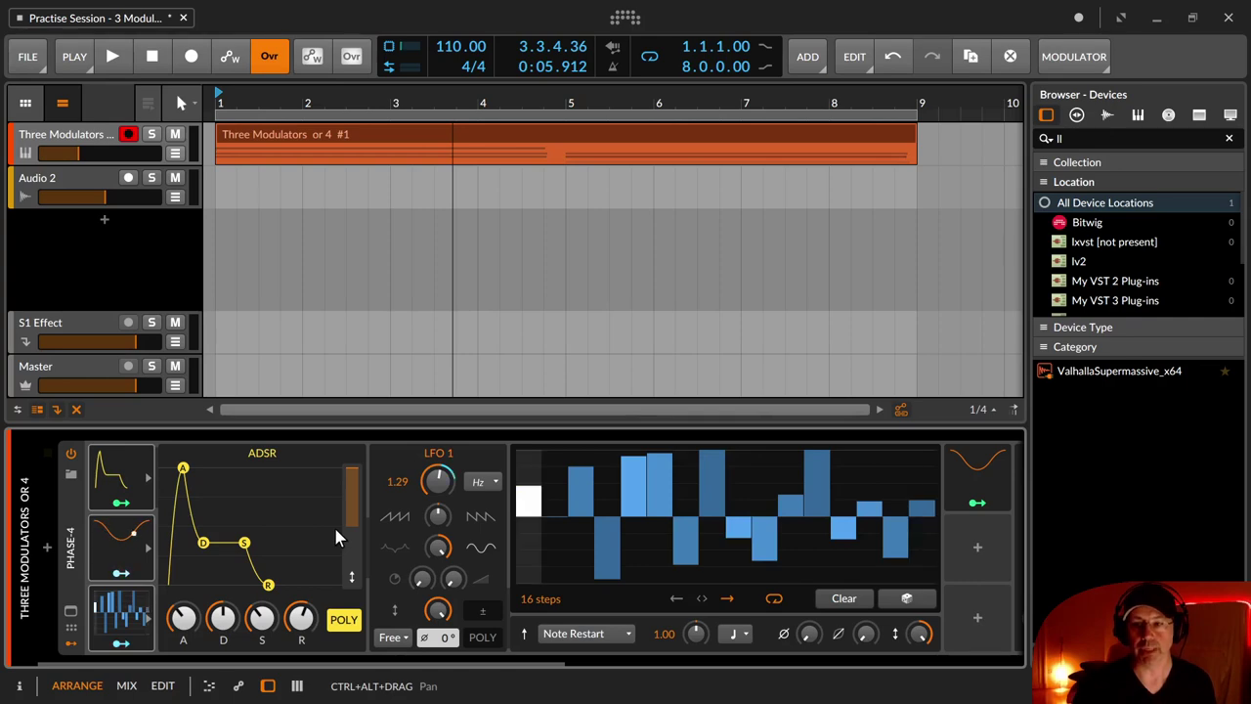
pyautogui.click(130, 617)
pyautogui.click(130, 617)
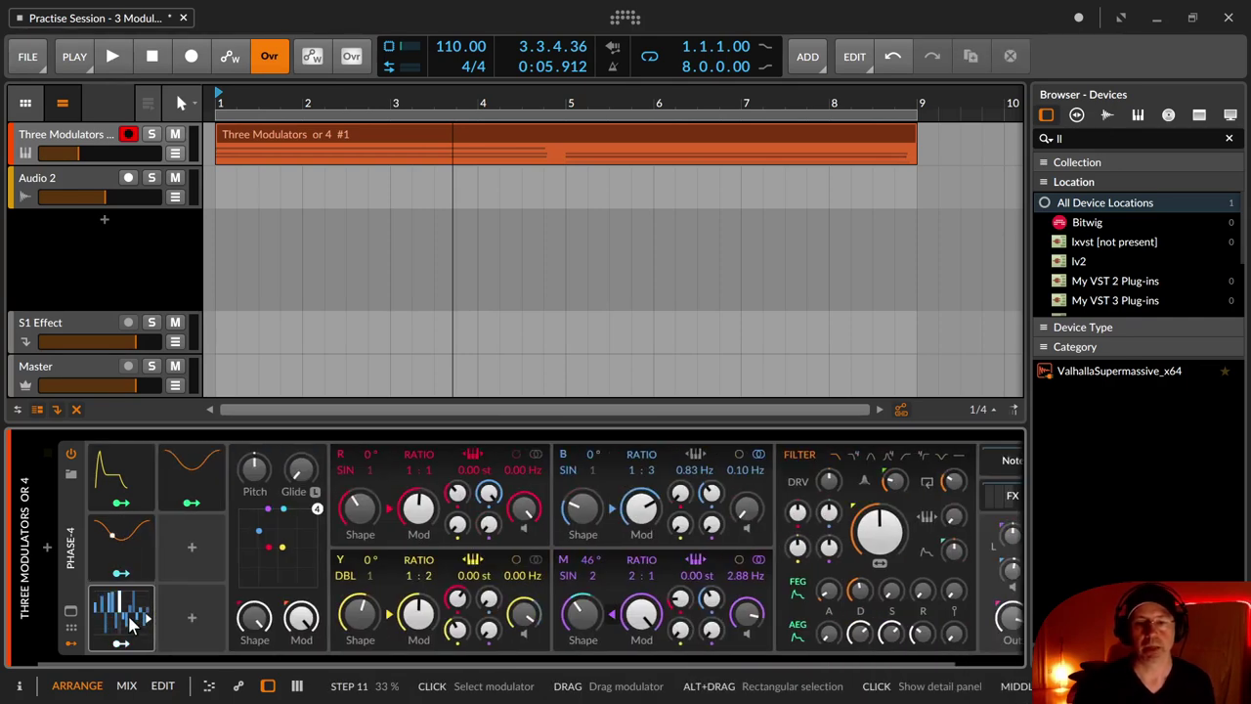
# Show the 16-step modulator's settings, and extend the view to include ADSR, LFO 1 and LFO 2 together.
pyautogui.click(120, 618)
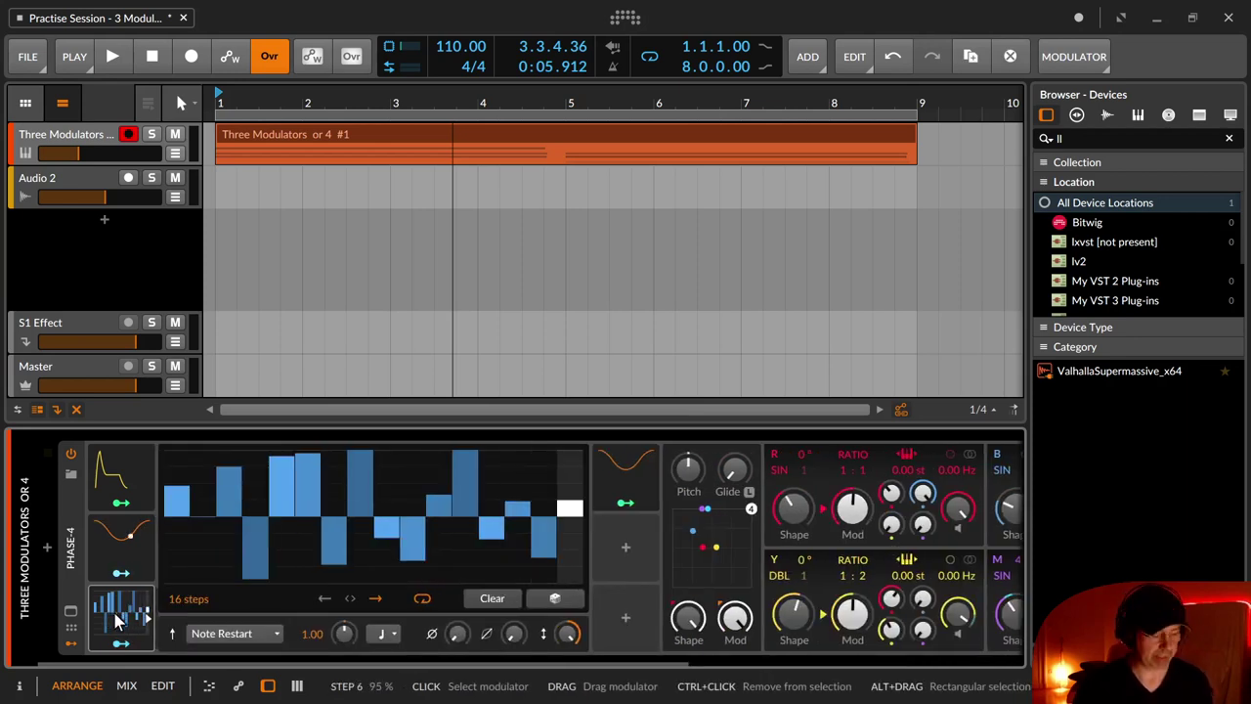
pyautogui.click(630, 475)
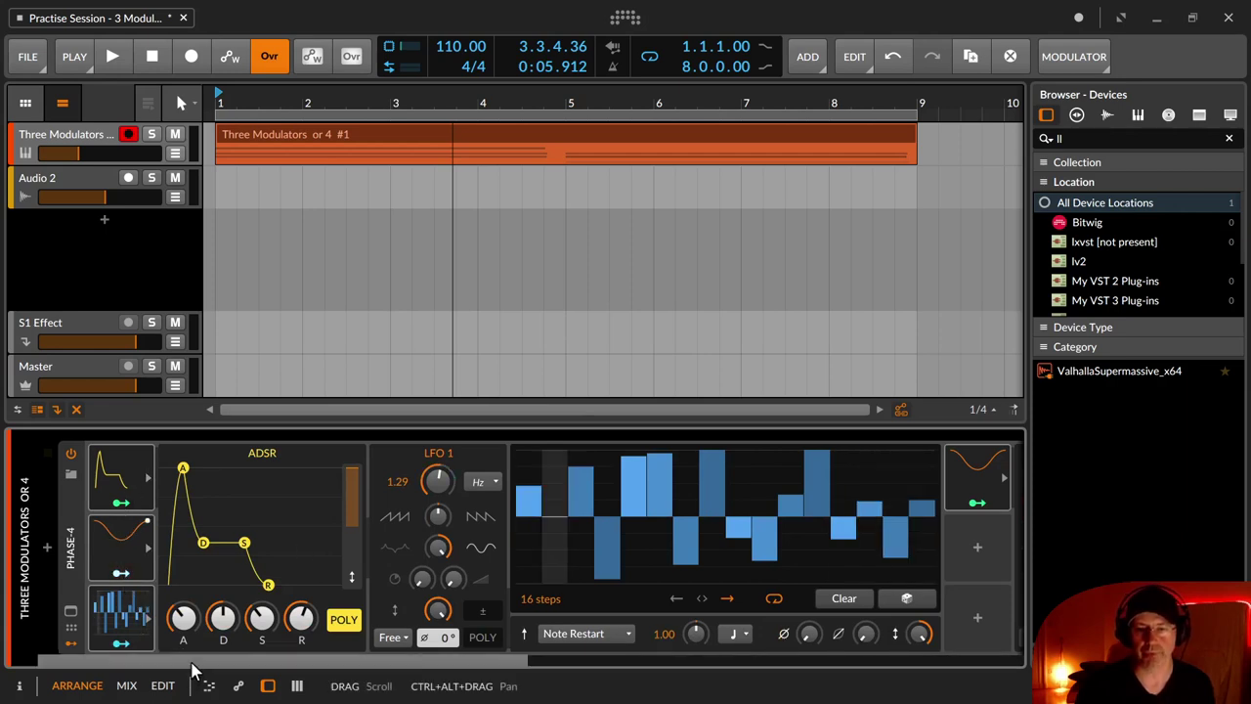
pyautogui.moveTo(196, 665); pyautogui.dragTo(435, 687)
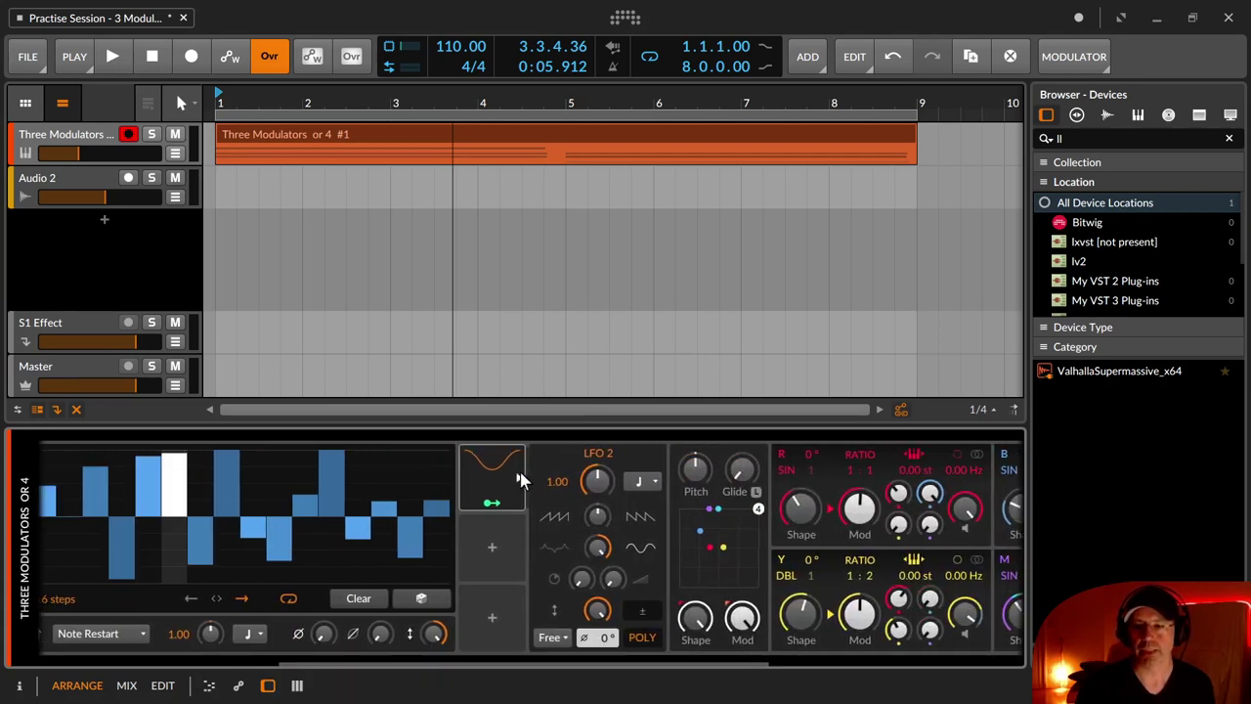
# Add a Steps modulator and an Audio Sidechain modulator in Phase-4's two empty slots beneath LFO 2.
pyautogui.click(496, 548)
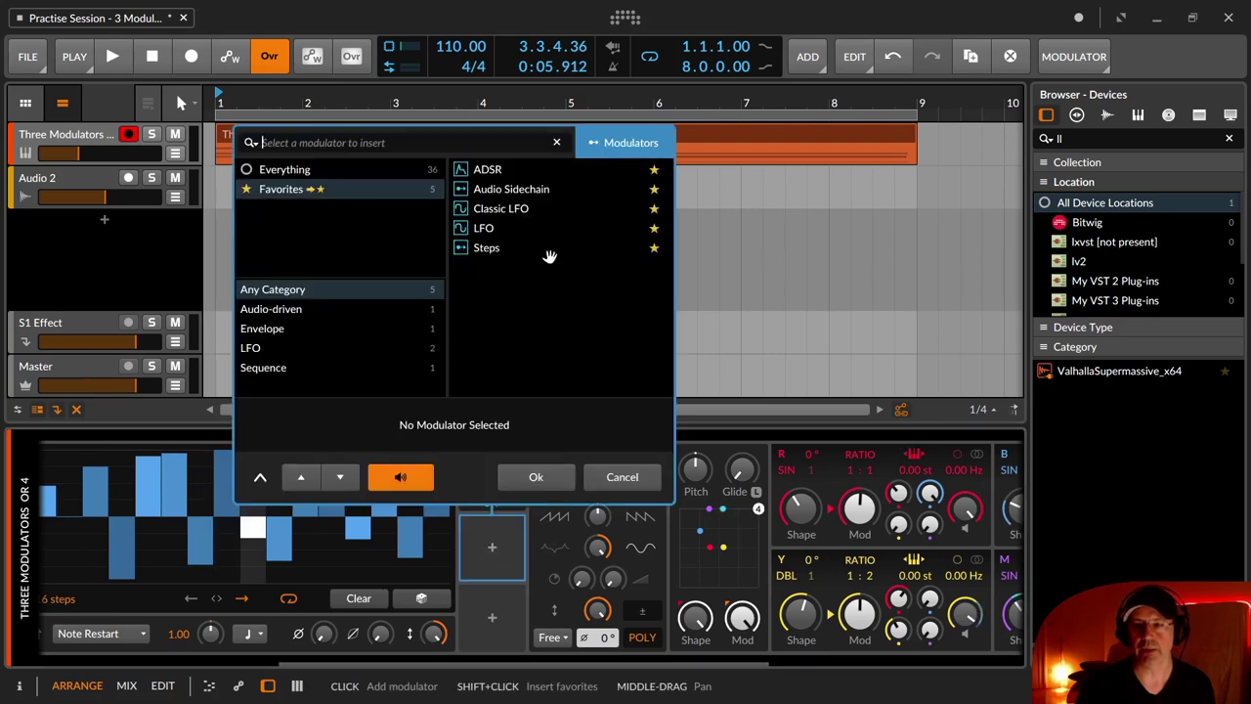
pyautogui.doubleClick(538, 248)
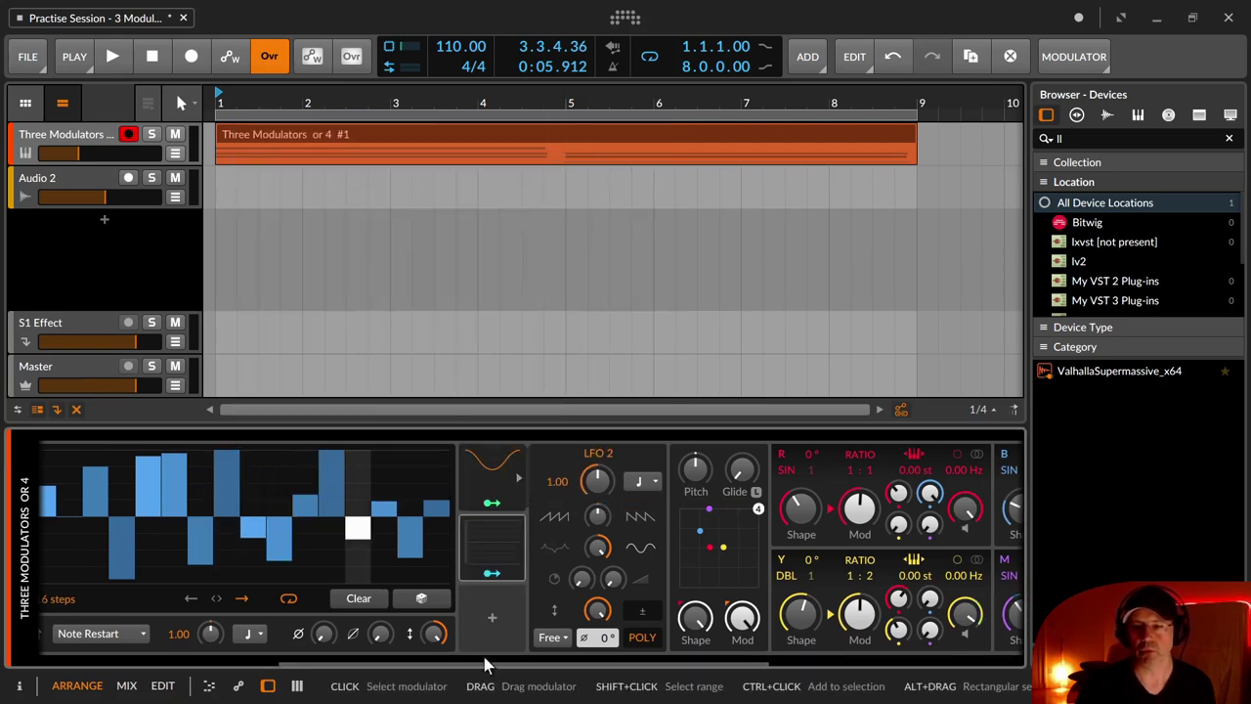
pyautogui.click(491, 617)
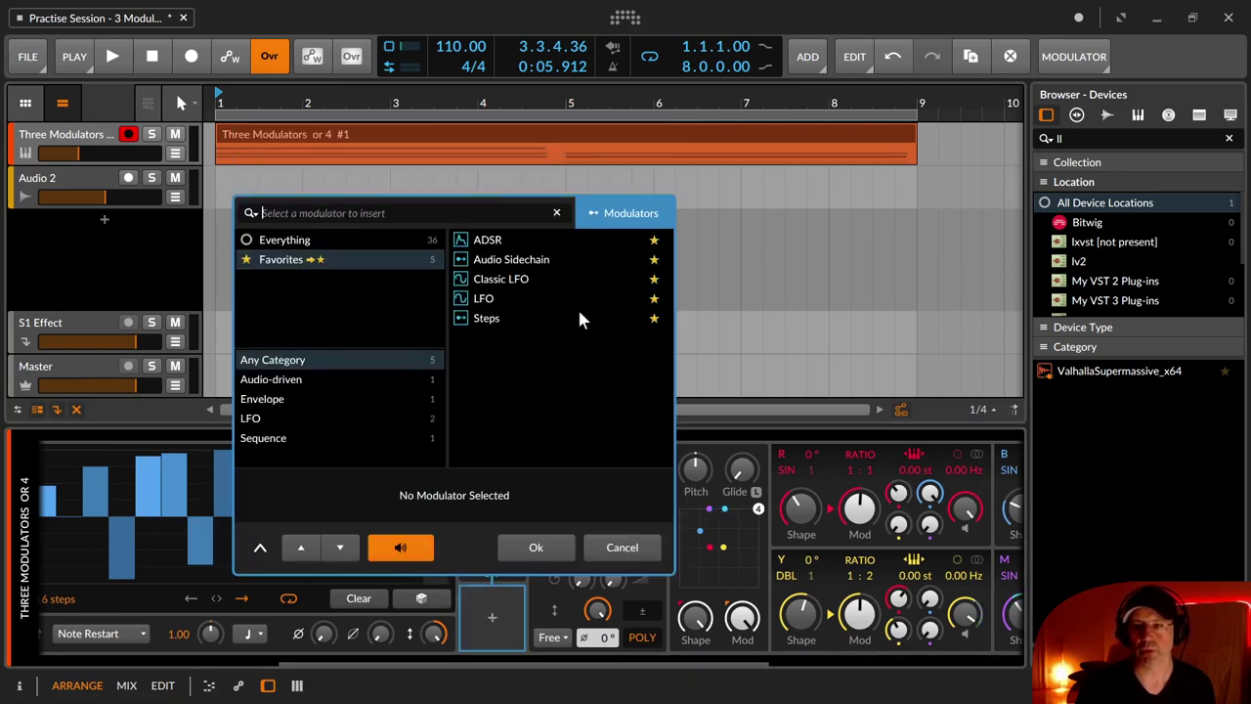
pyautogui.click(554, 262)
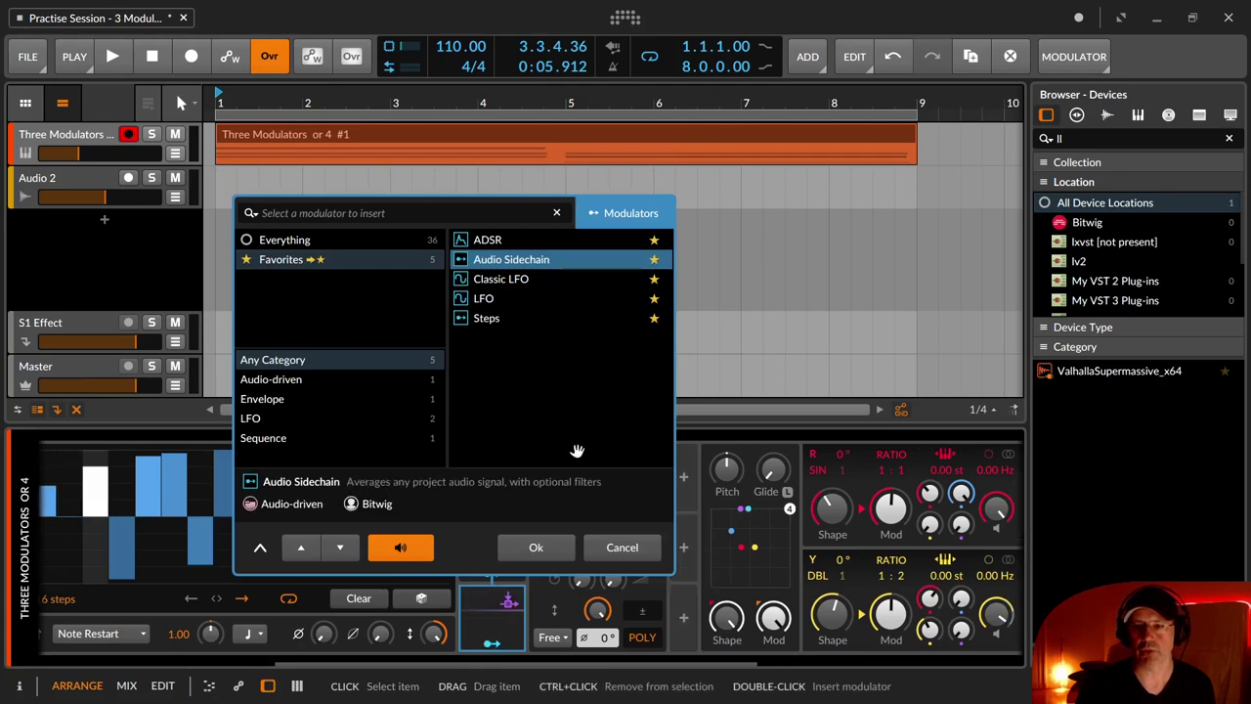
pyautogui.click(548, 547)
# Show only the ADSR modulator's settings, collapsing and reopening them once.
pyautogui.moveTo(548, 665); pyautogui.dragTo(175, 657)
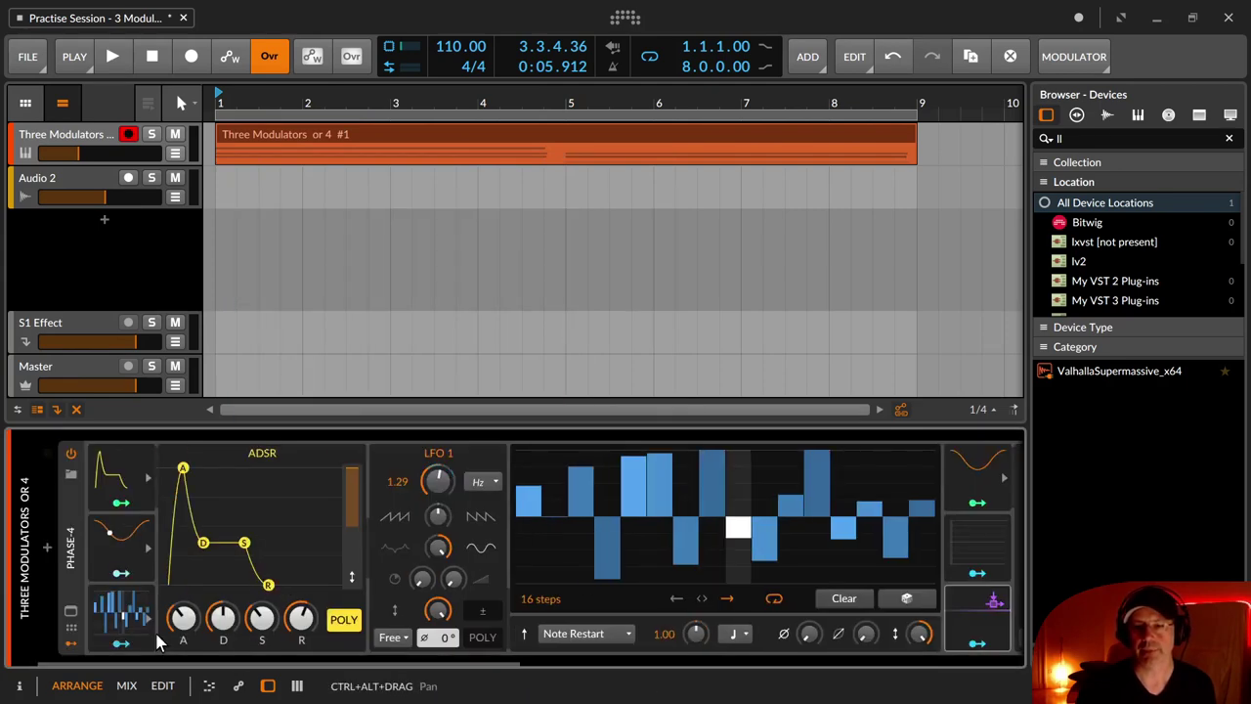
pyautogui.click(111, 486)
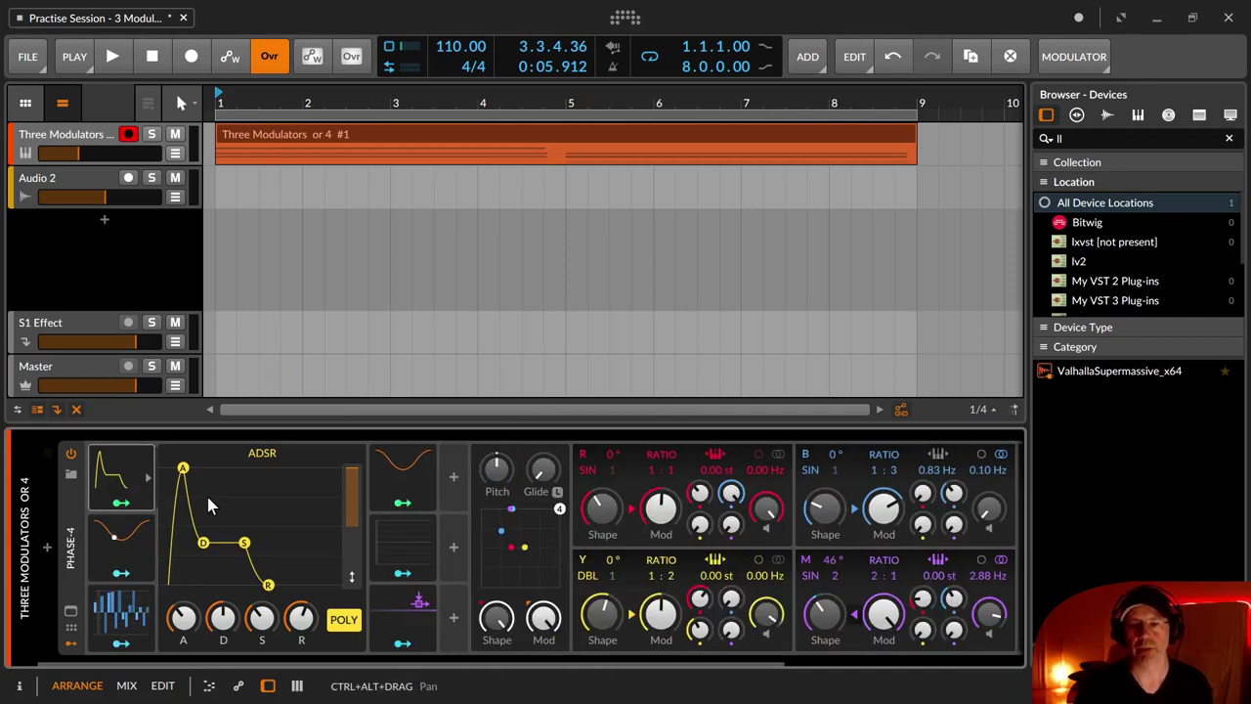
pyautogui.click(124, 491)
pyautogui.click(124, 492)
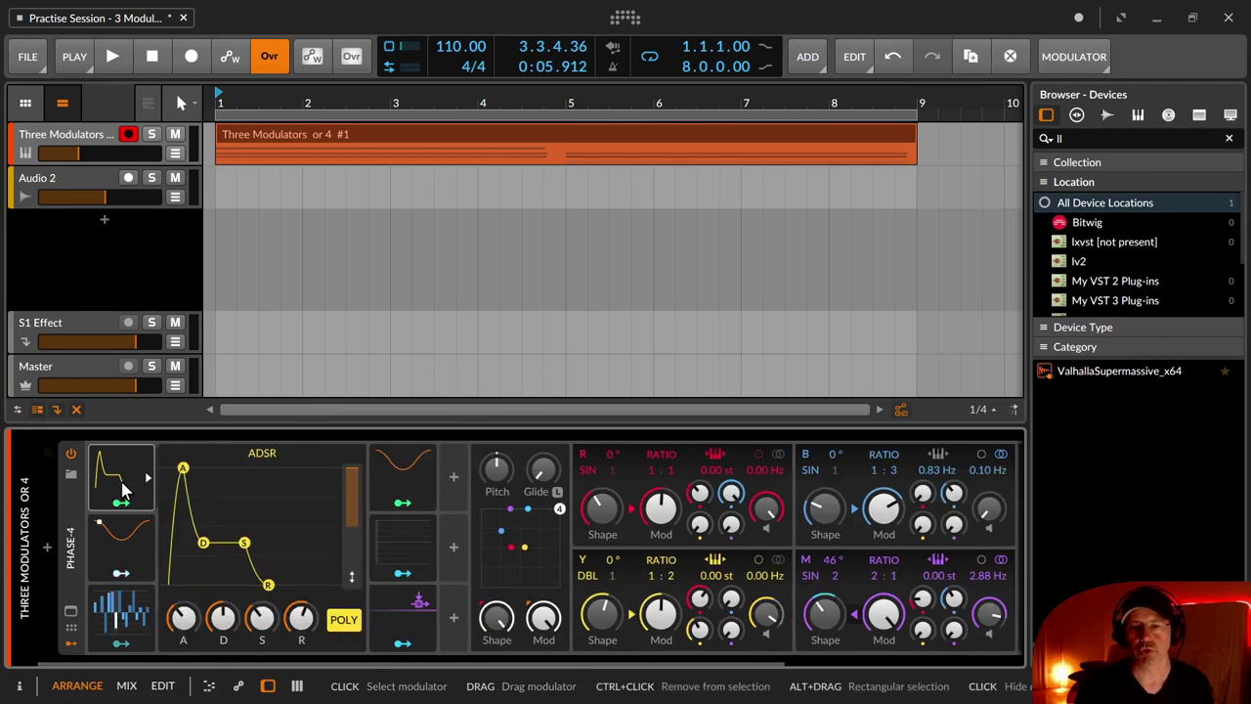
# Show all six modulators' settings together and randomize the step values of the empty Steps modulator below LFO 2.
pyautogui.click(425, 635)
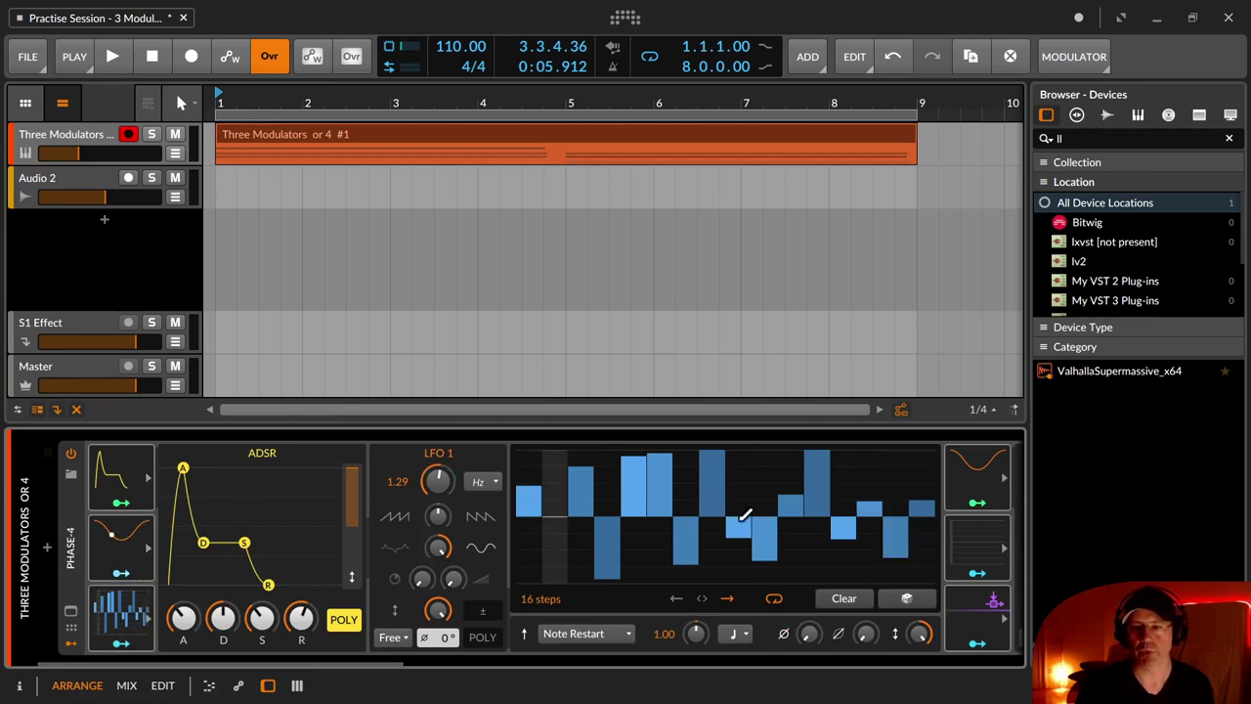
pyautogui.moveTo(383, 666); pyautogui.dragTo(689, 688)
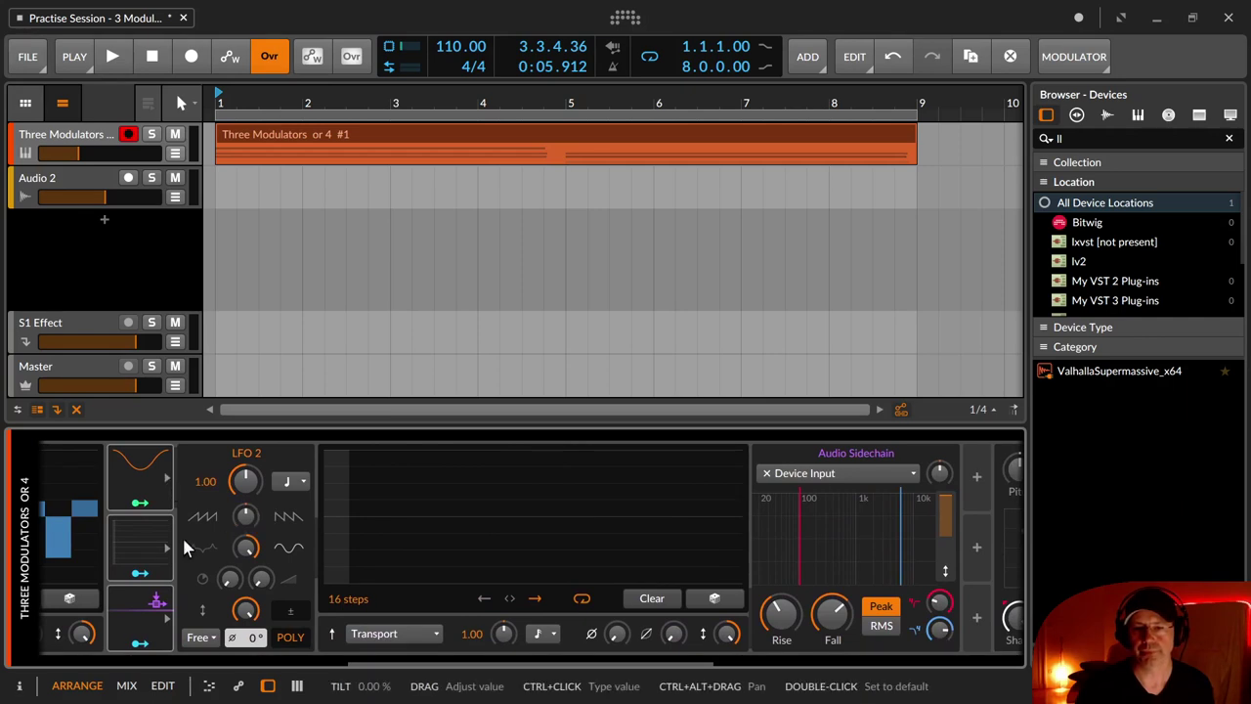
pyautogui.click(715, 598)
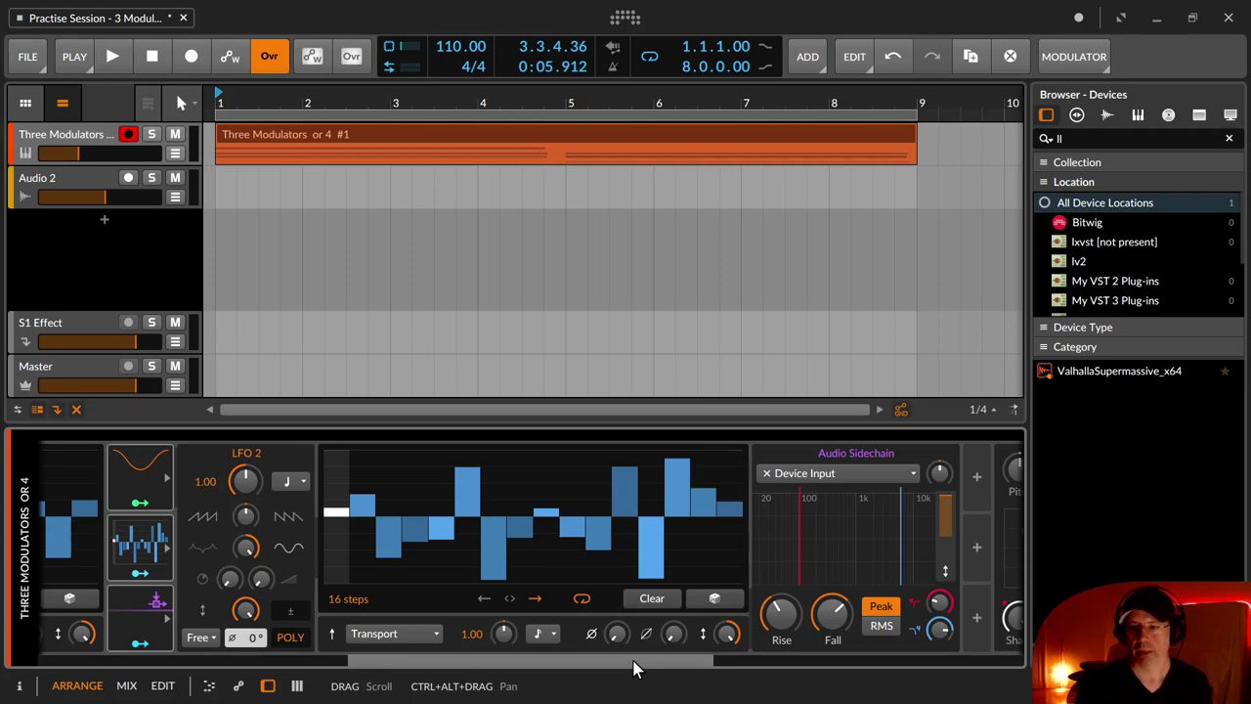
# Examine the ADSR and LFO 1 settings individually, and collapse all the modulator settings.
pyautogui.moveTo(631, 669); pyautogui.dragTo(321, 669)
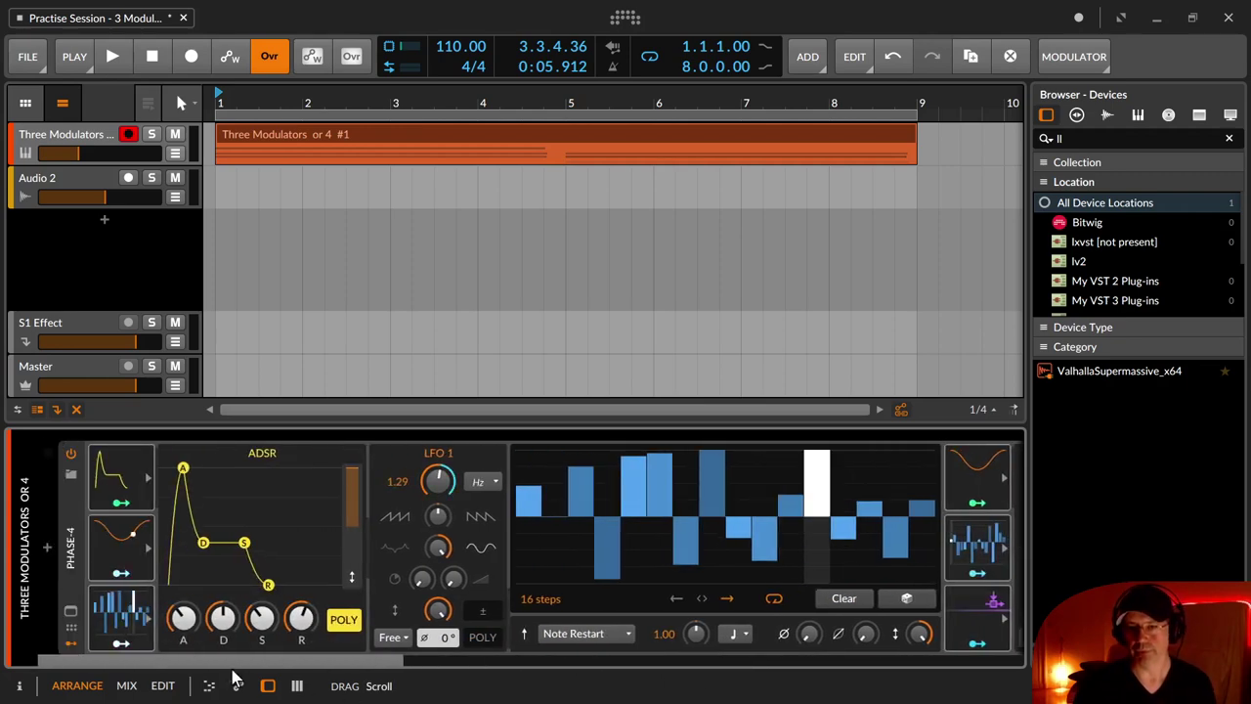
pyautogui.click(132, 467)
pyautogui.click(112, 553)
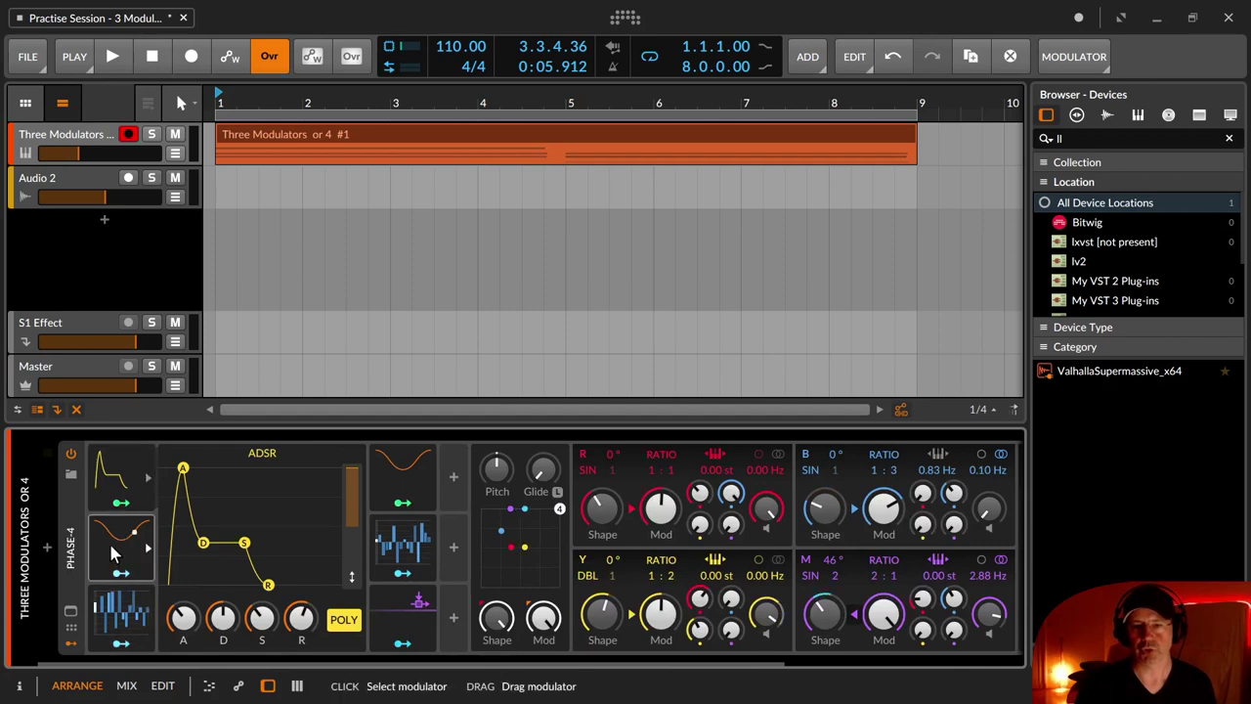
pyautogui.click(112, 481)
pyautogui.click(112, 481)
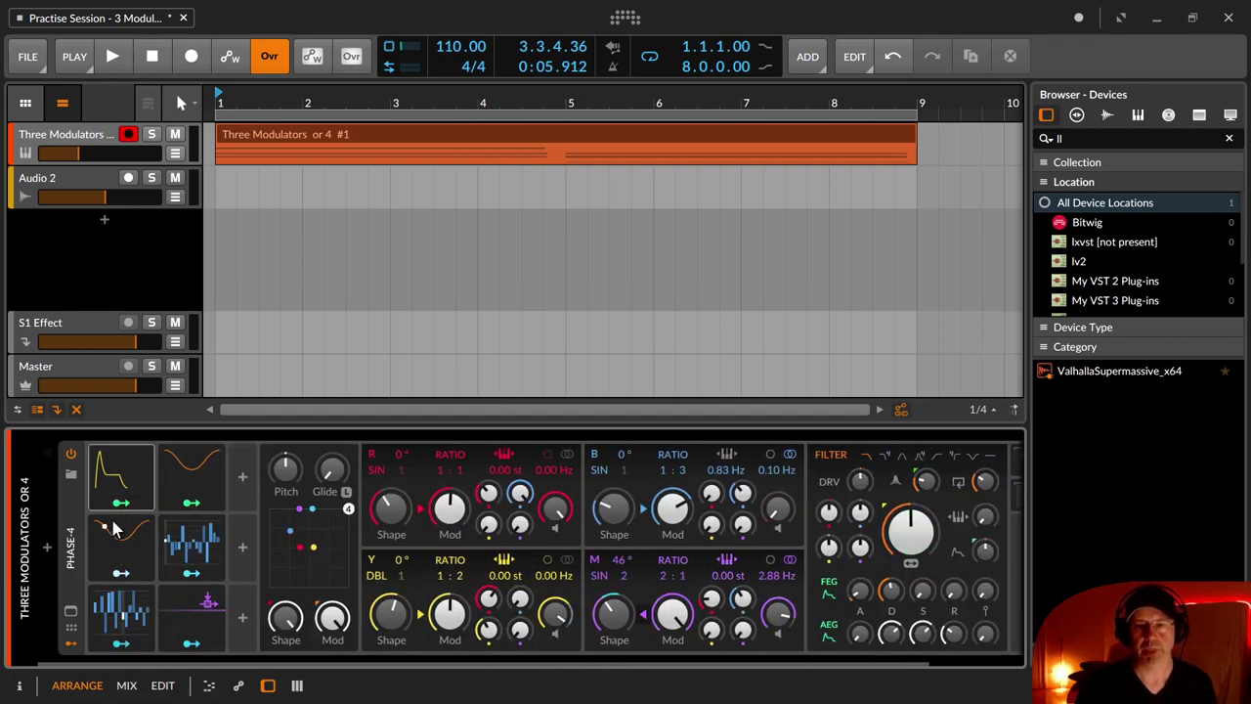
# Toggle the ADSR modulator's settings open and closed several times, leaving them shown.
pyautogui.click(112, 474)
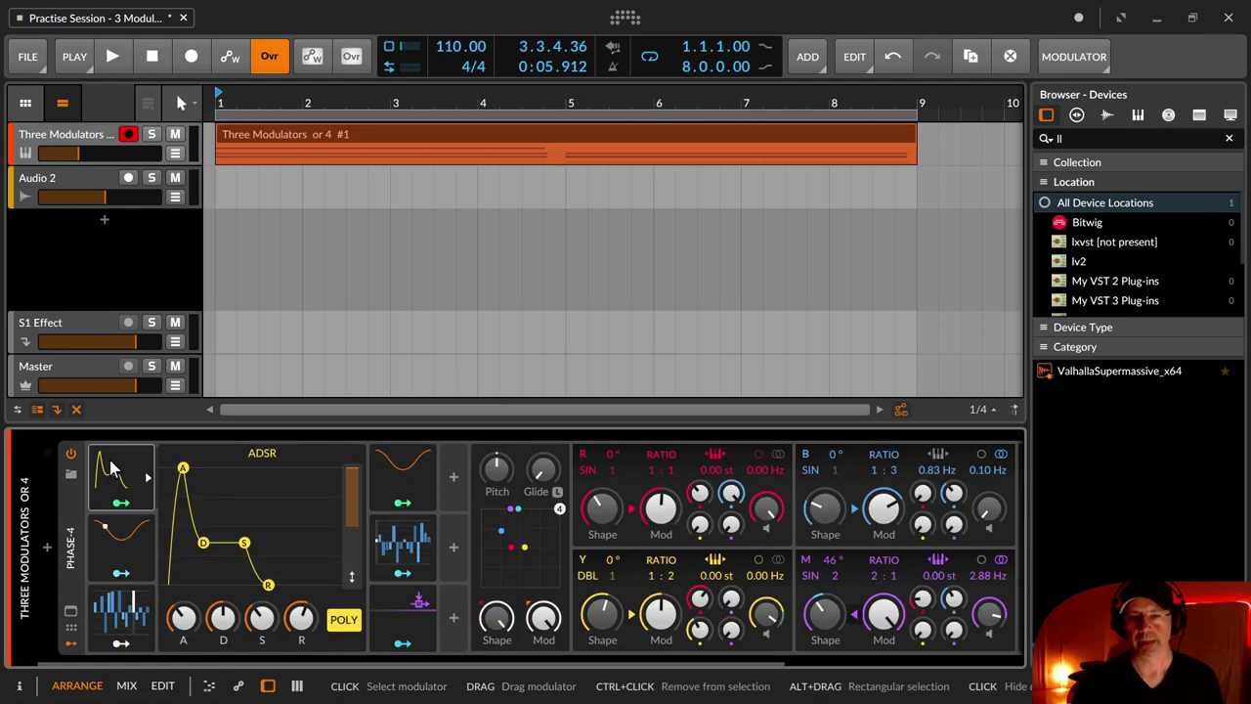
pyautogui.click(111, 470)
pyautogui.click(112, 471)
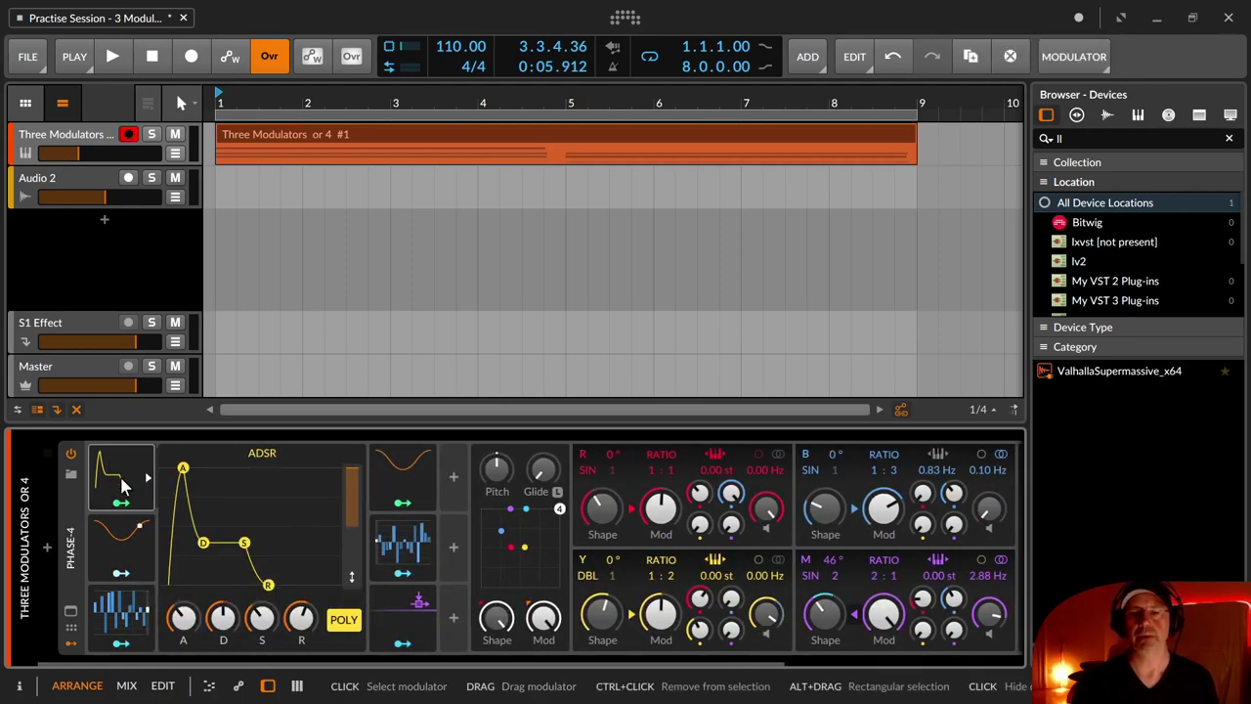
pyautogui.click(114, 479)
pyautogui.click(115, 479)
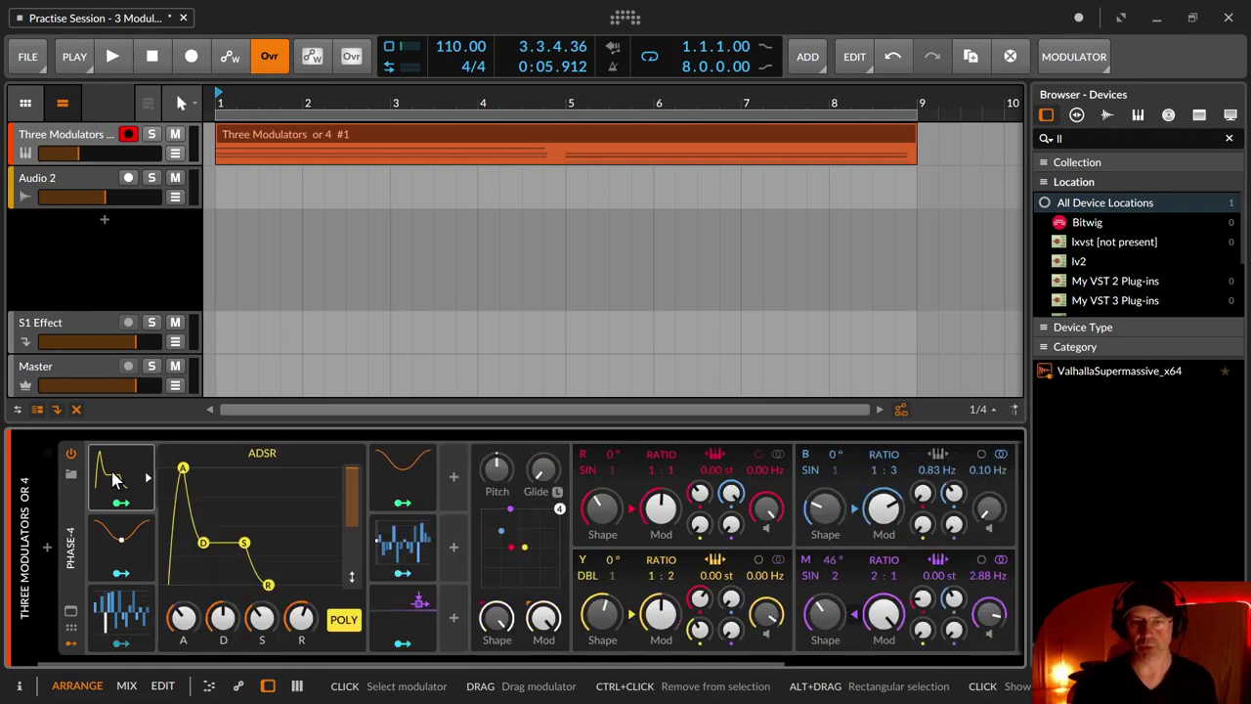
# Show the ADSR and LFO 1 settings together, and view LFO 1, ADSR and the 16-step modulator one at a time.
pyautogui.keyDown('ctrl'); pyautogui.click(115, 550); pyautogui.keyUp('ctrl')
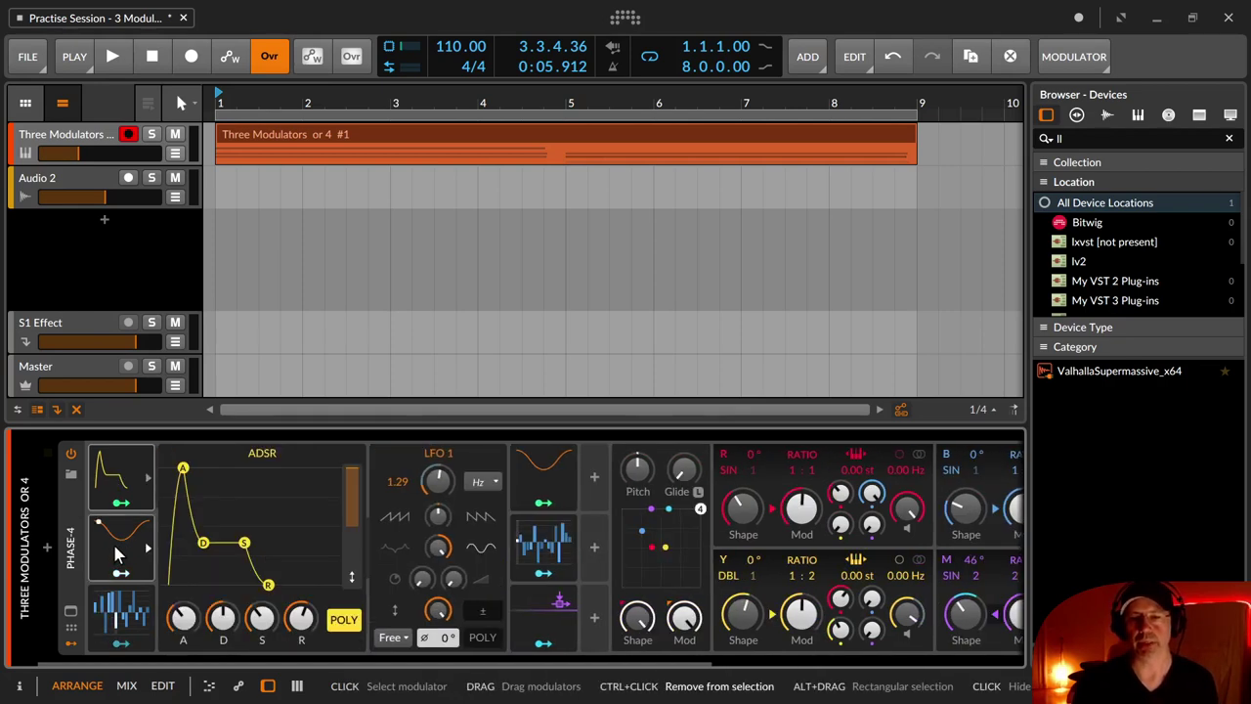
pyautogui.click(117, 553)
pyautogui.click(108, 489)
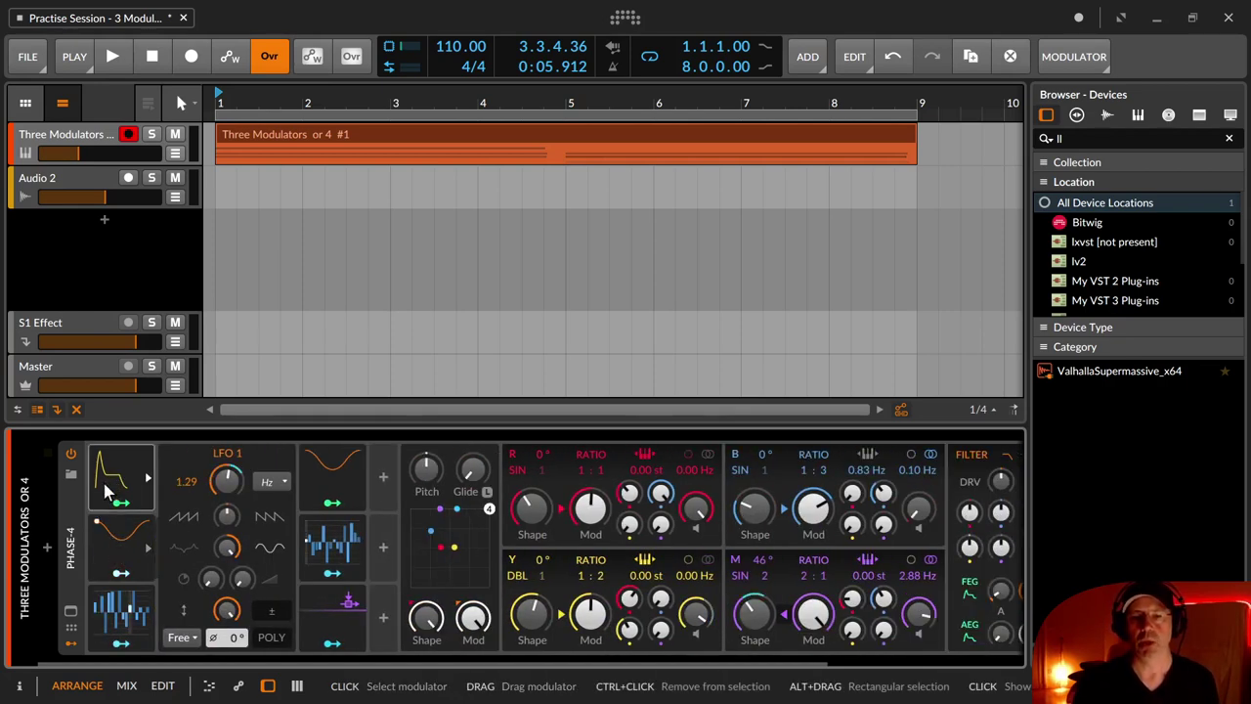
pyautogui.click(114, 618)
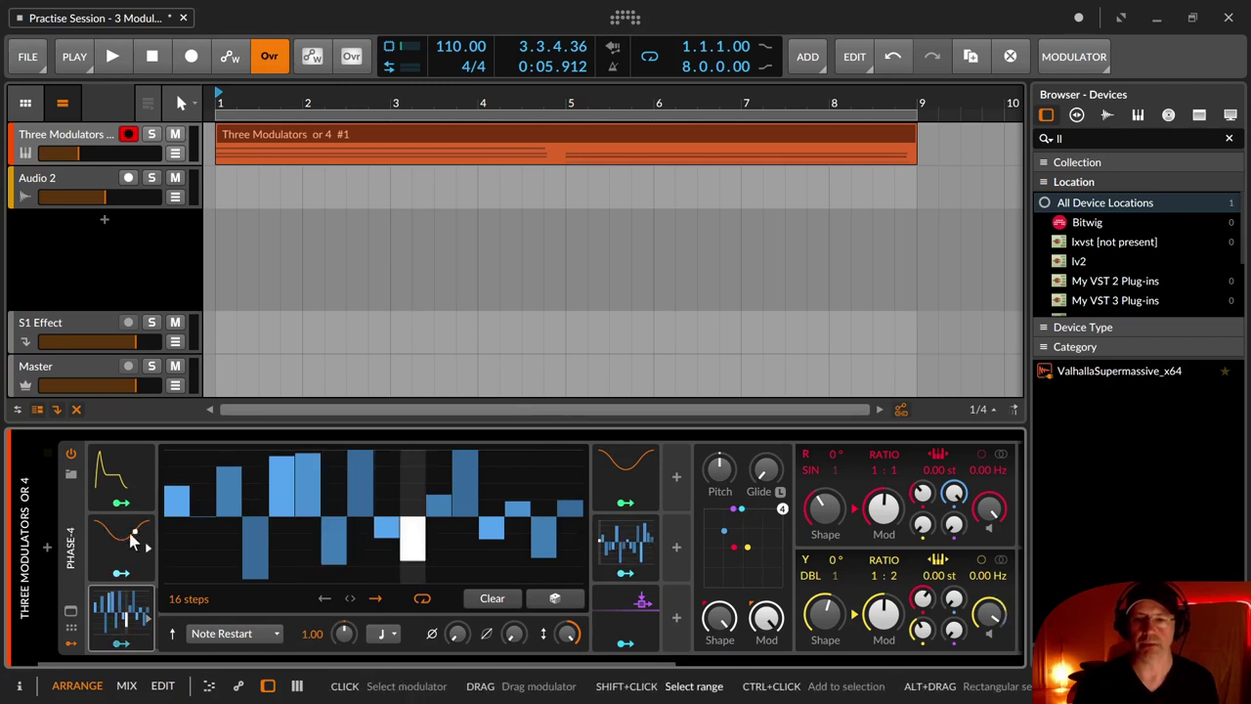
# Select LFO 1, the 16-step modulator, the second Steps modulator and the Audio Sidechain together to show their settings.
pyautogui.click(626, 546)
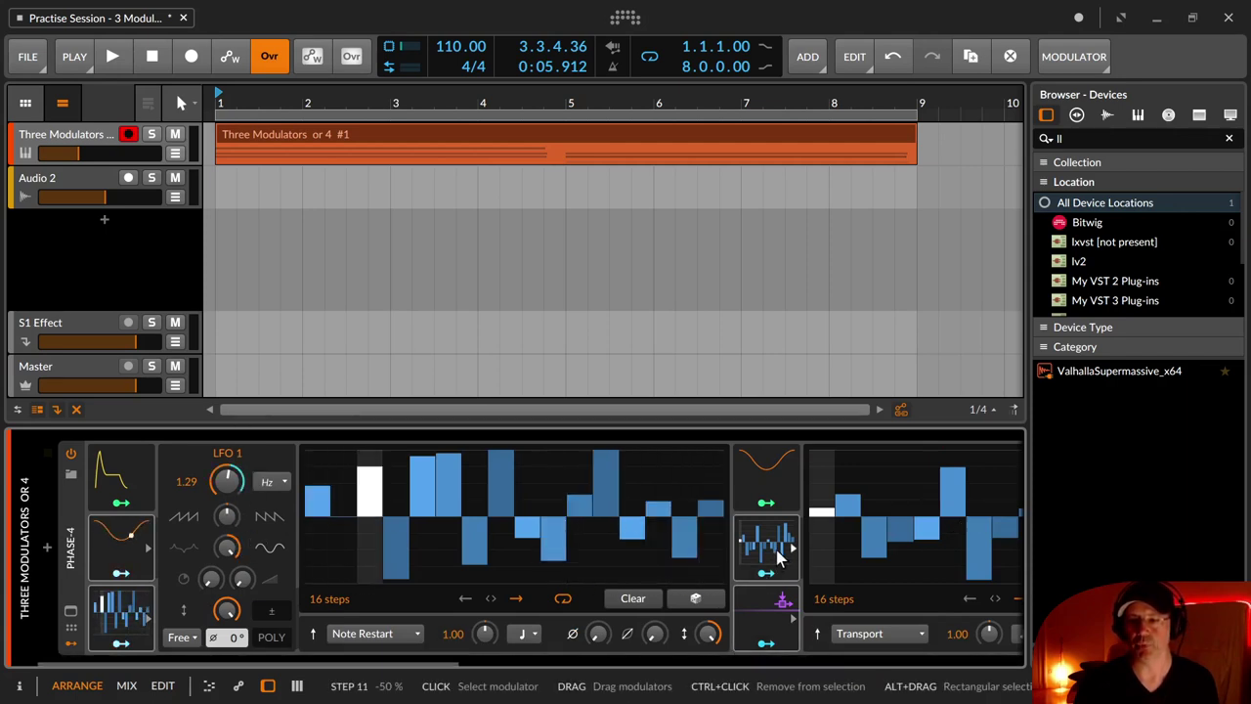
pyautogui.moveTo(694, 550); pyautogui.dragTo(880, 557)
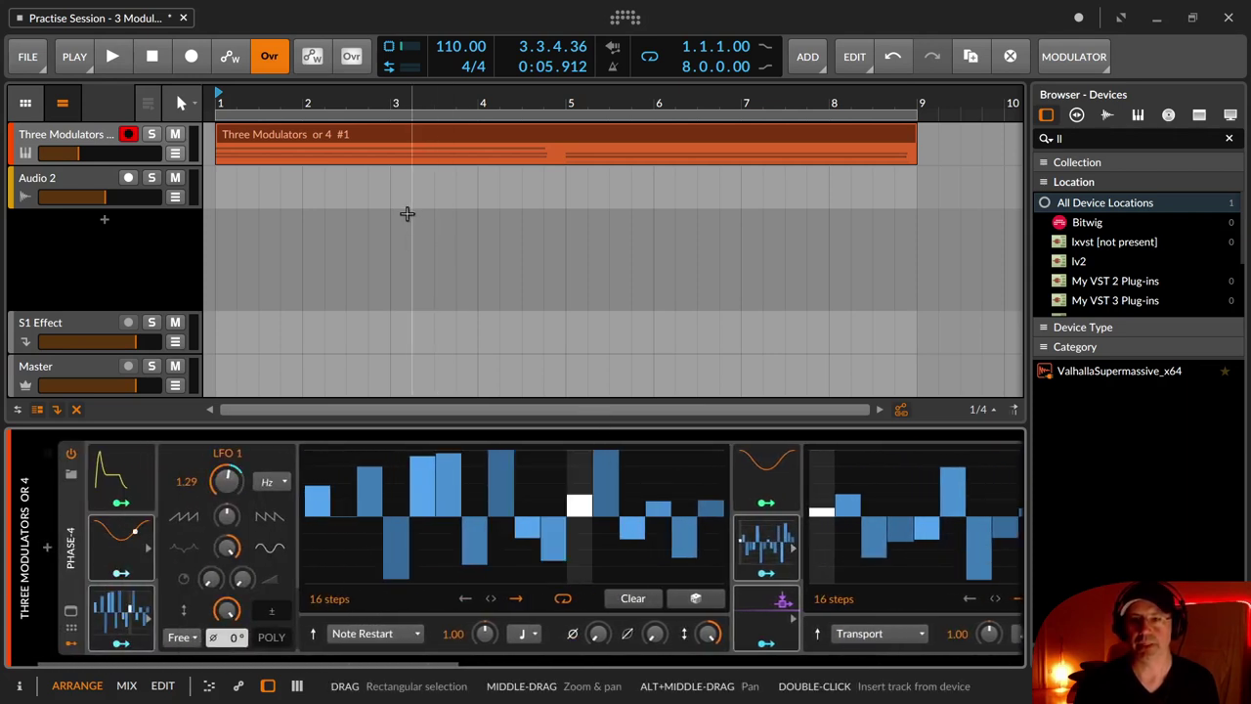
# Select a stretch of time on the Audio 2 track from about bar 3 to bar 5, and return to the Three Modulators track.
pyautogui.moveTo(413, 180); pyautogui.dragTo(629, 287)
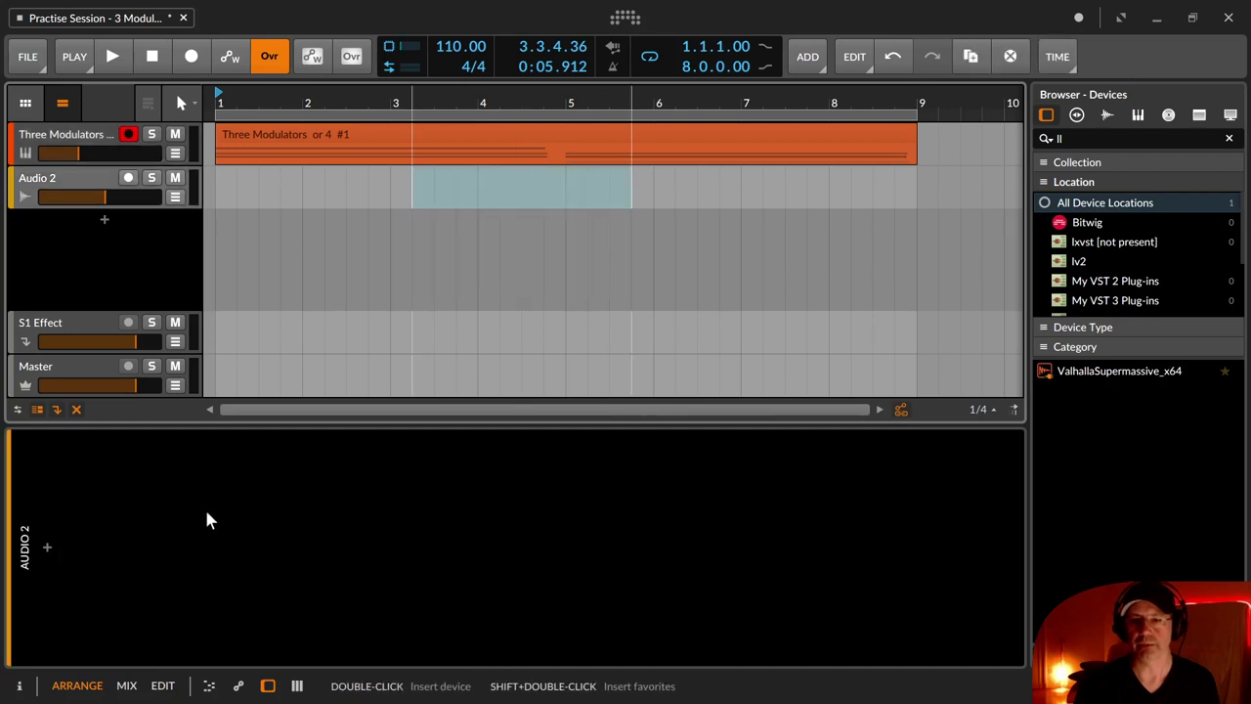
pyautogui.click(50, 129)
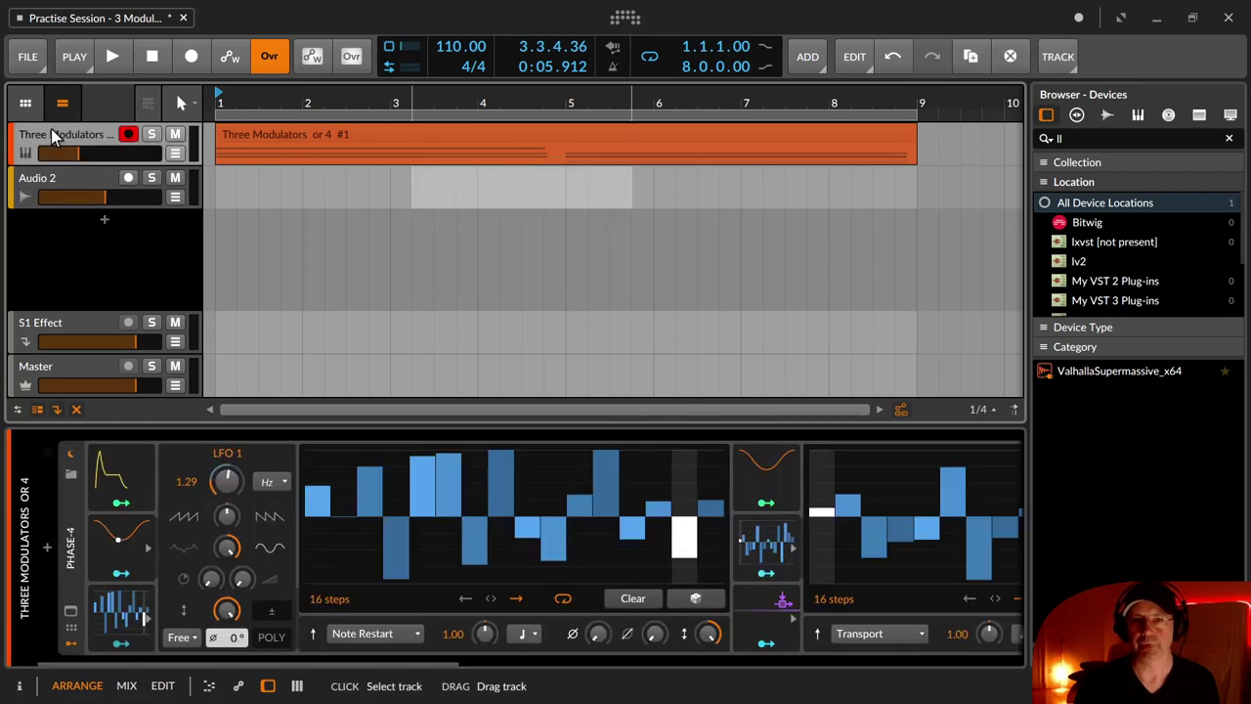
# View the ADSR, LFO 1 and 16-step modulator settings in turn, and hide the modulator settings.
pyautogui.click(110, 484)
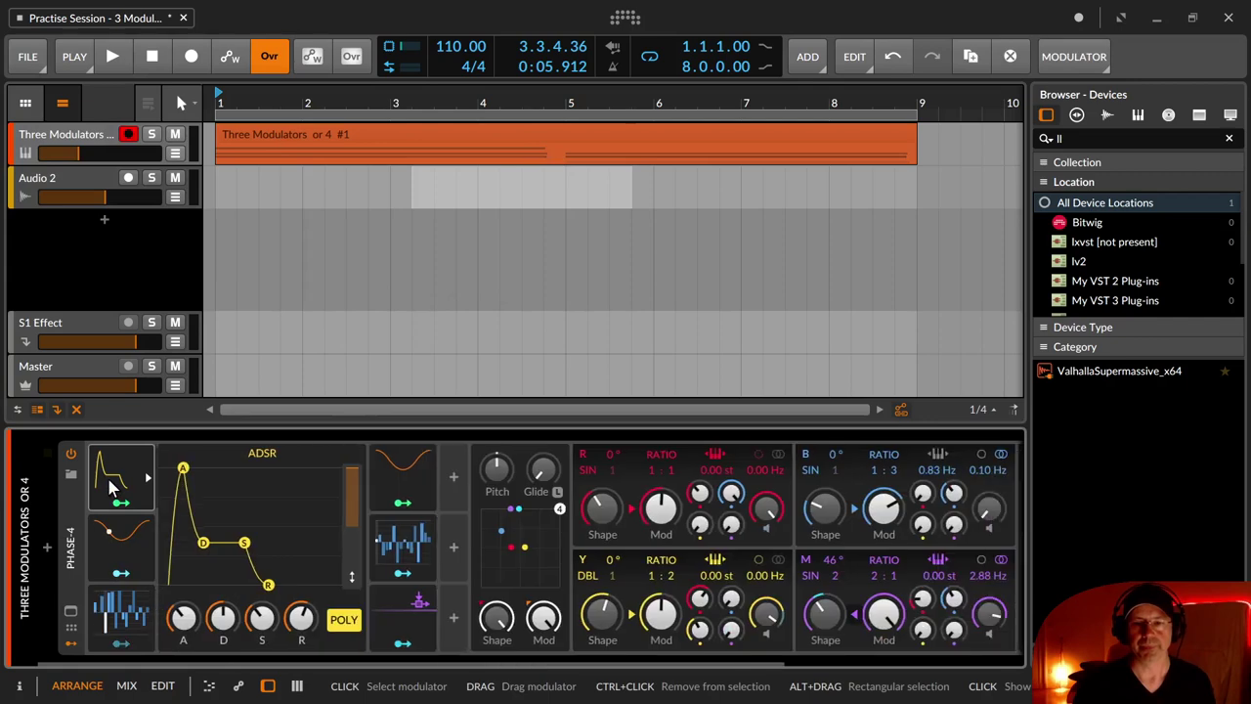
pyautogui.click(115, 544)
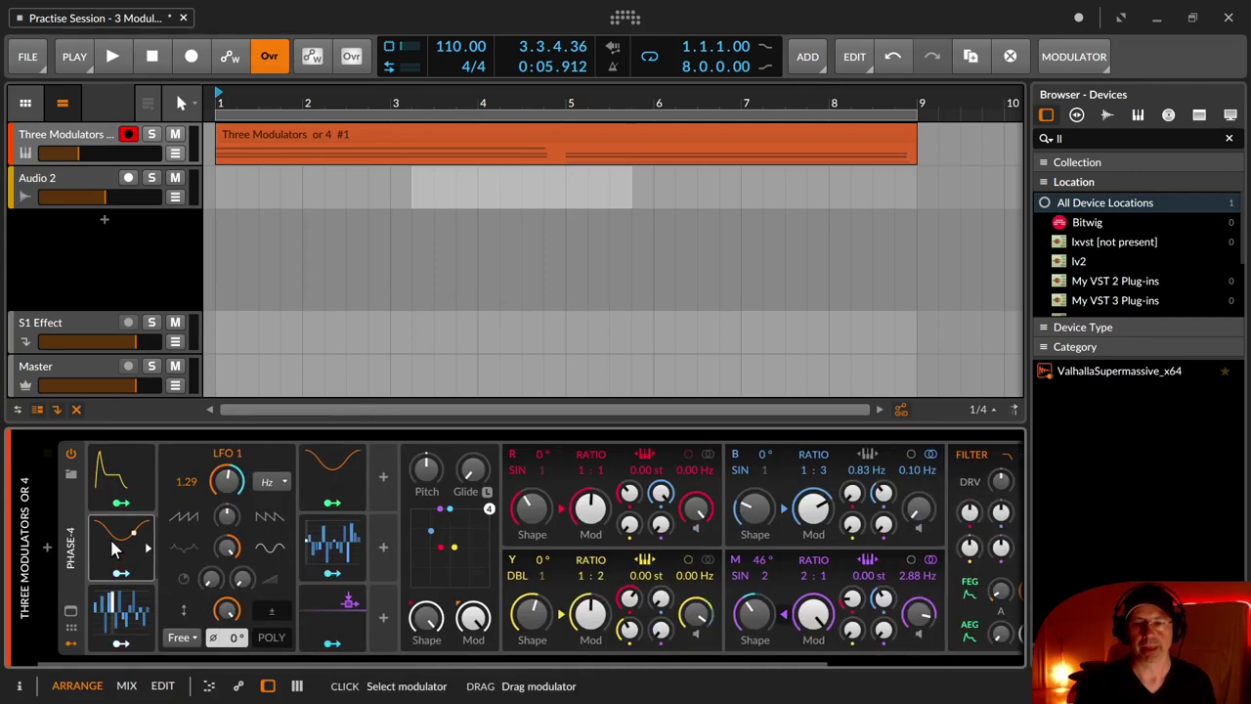
pyautogui.click(123, 606)
pyautogui.click(123, 606)
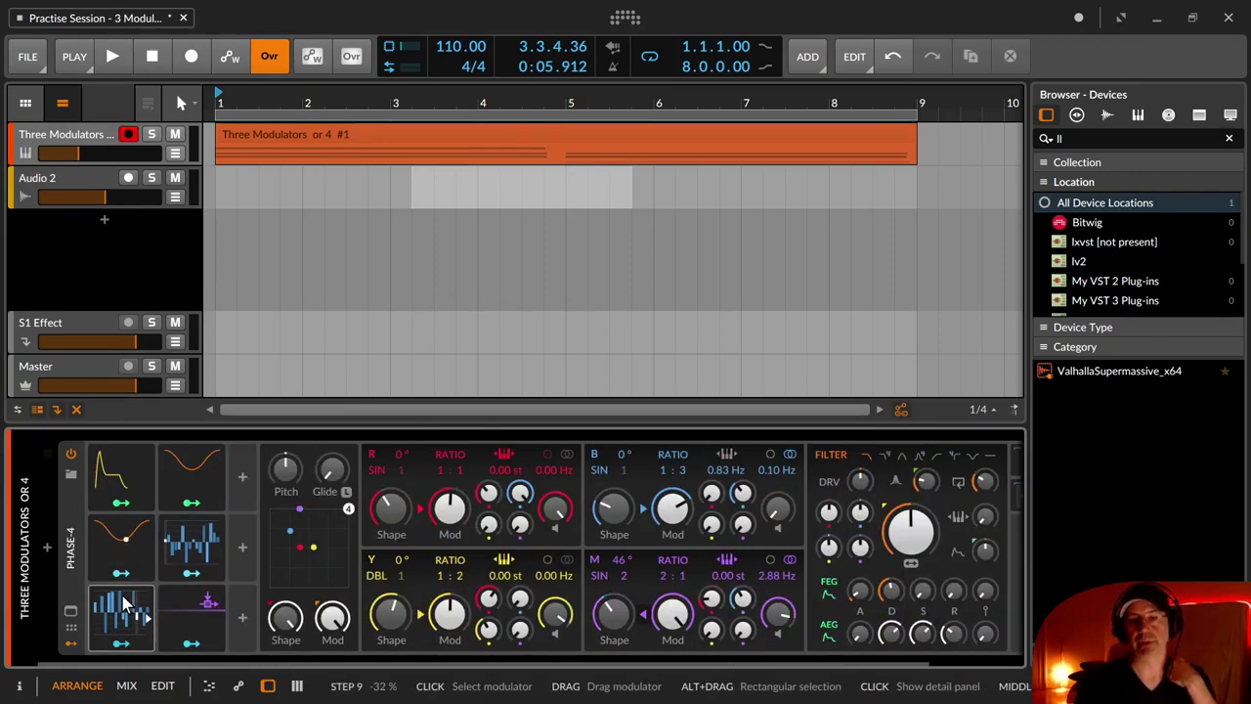